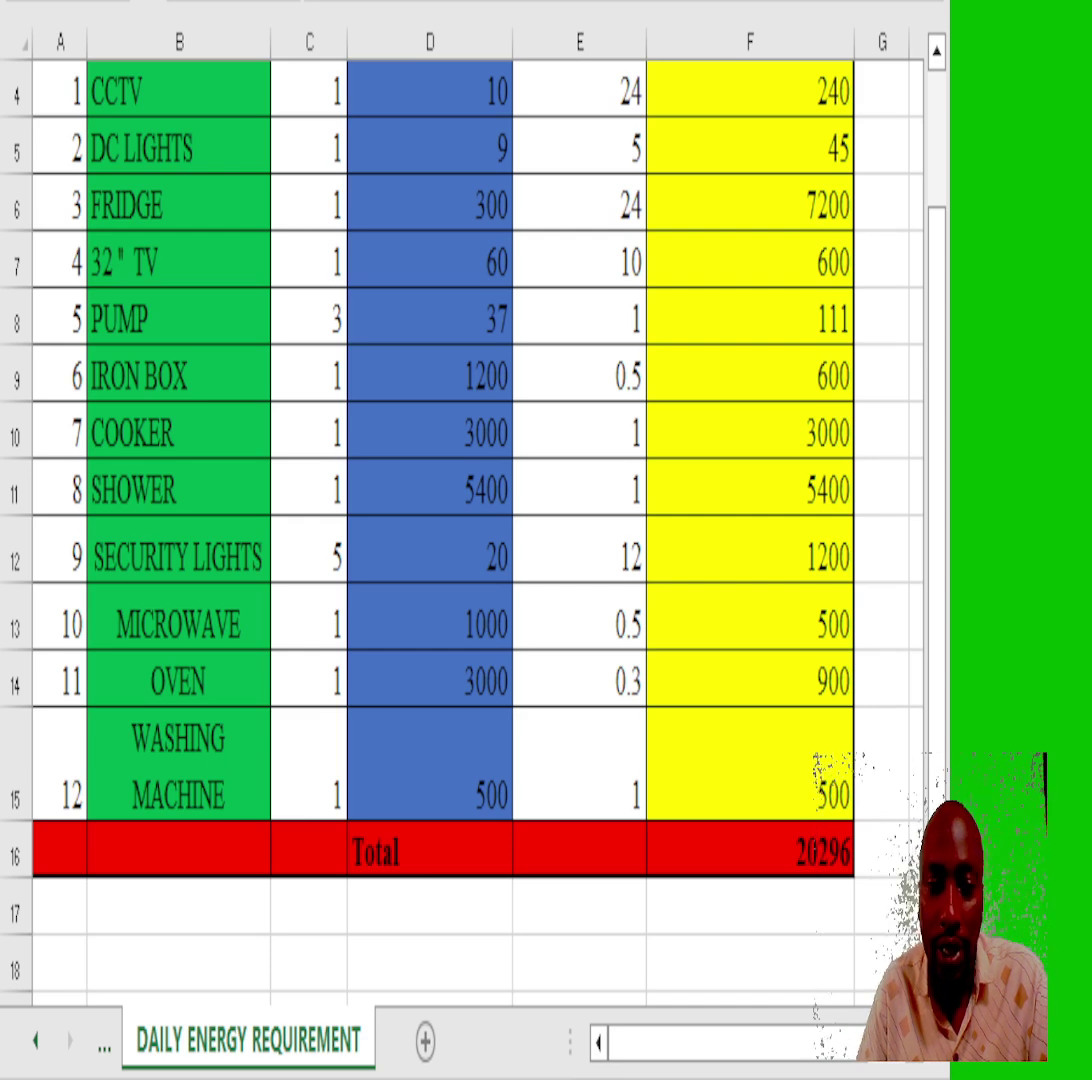
- Set the FRIDGE and SHOWER quantities to 0 on the daily energy sheet
{"action": "left_click", "coordinate": [430, 552]}
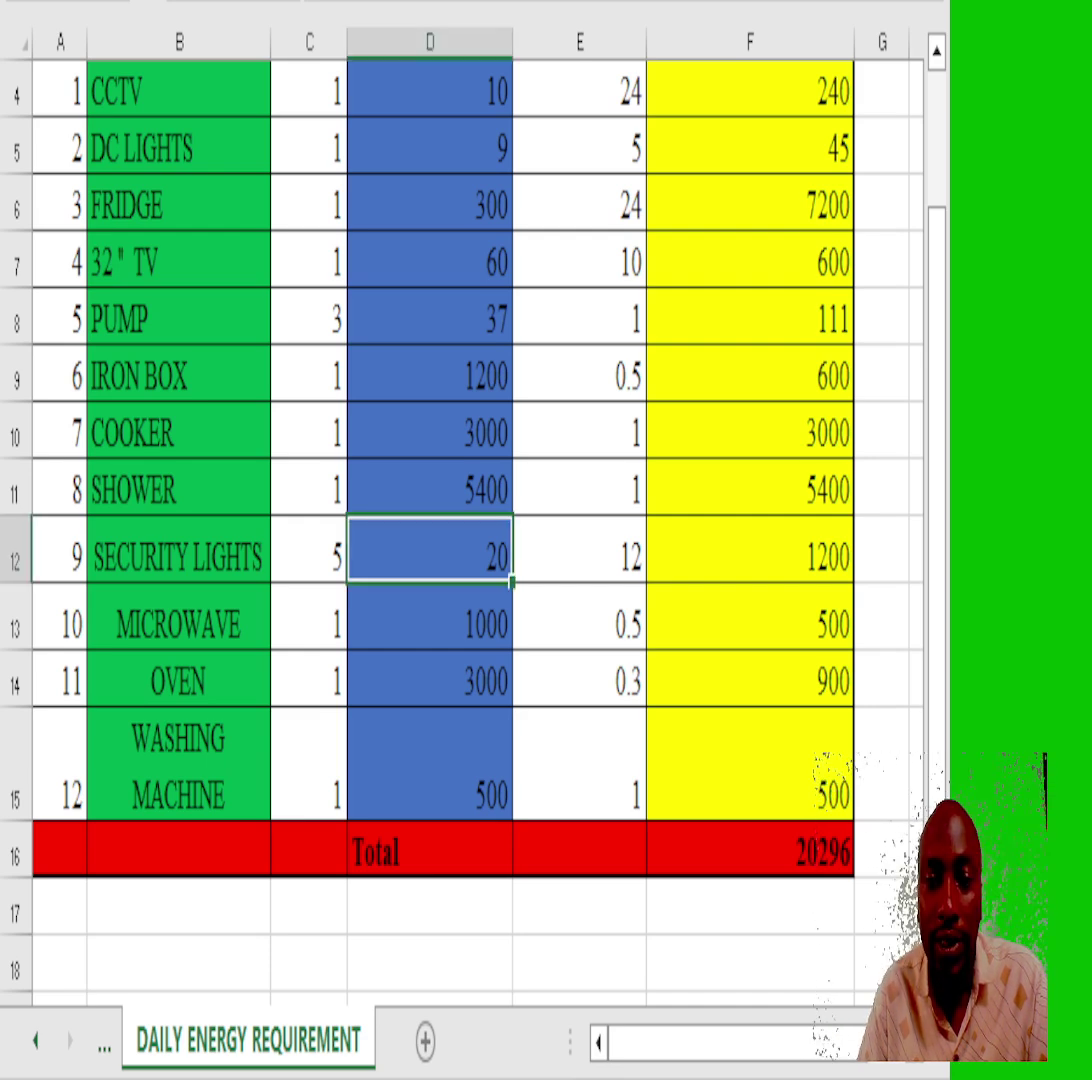
{"action": "left_click", "coordinate": [333, 210]}
{"action": "type", "text": "0"}
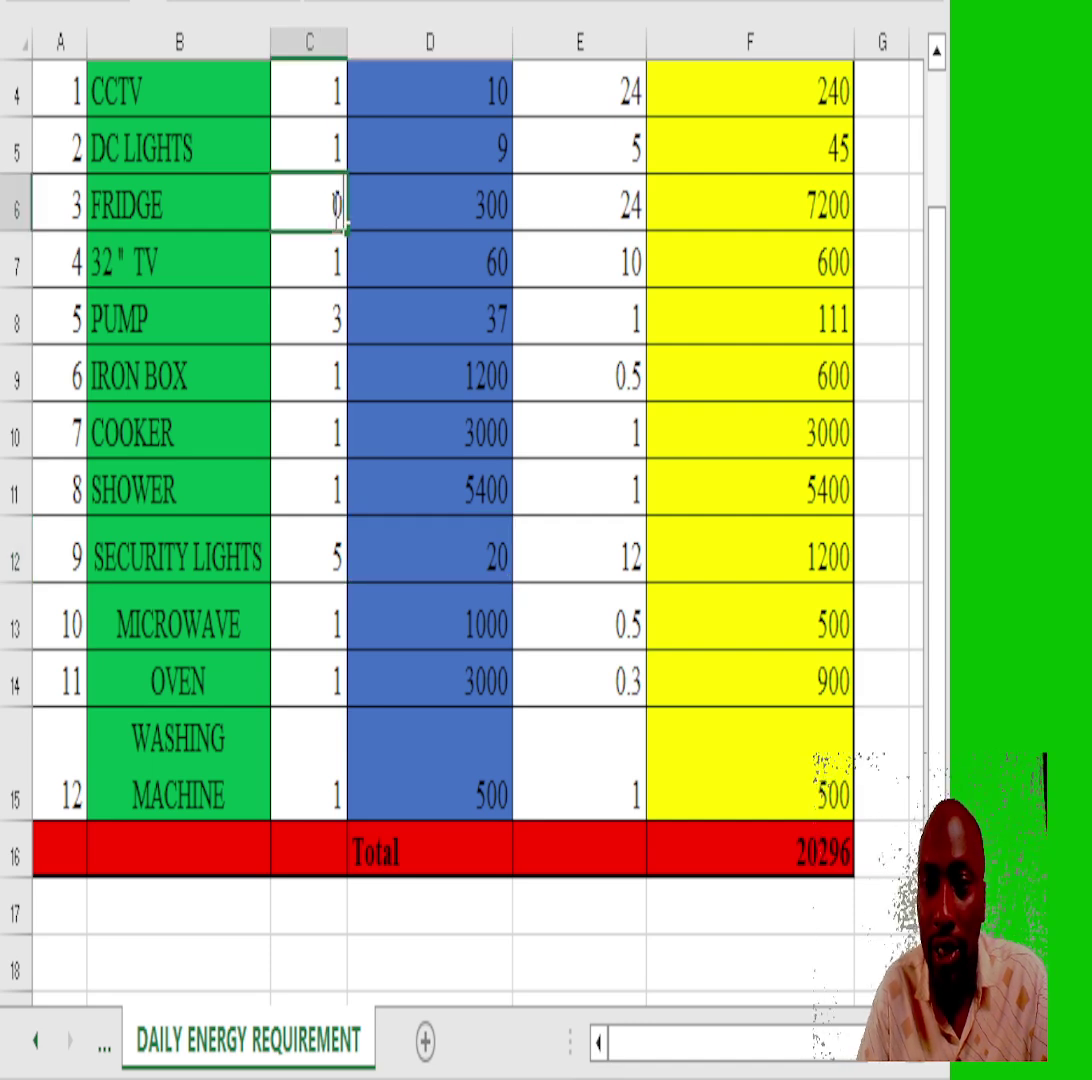
{"action": "left_click", "coordinate": [668, 478]}
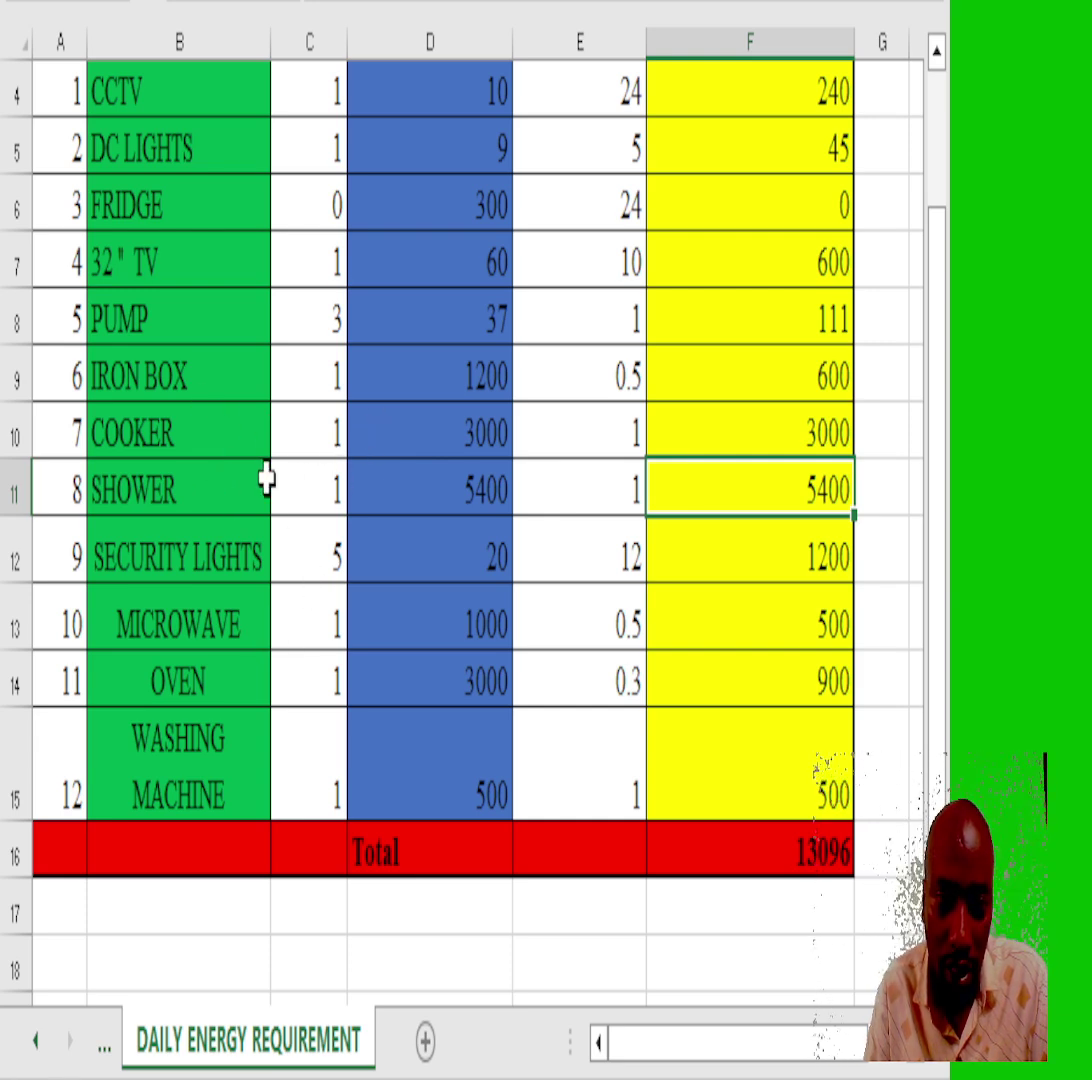
{"action": "left_click", "coordinate": [320, 488]}
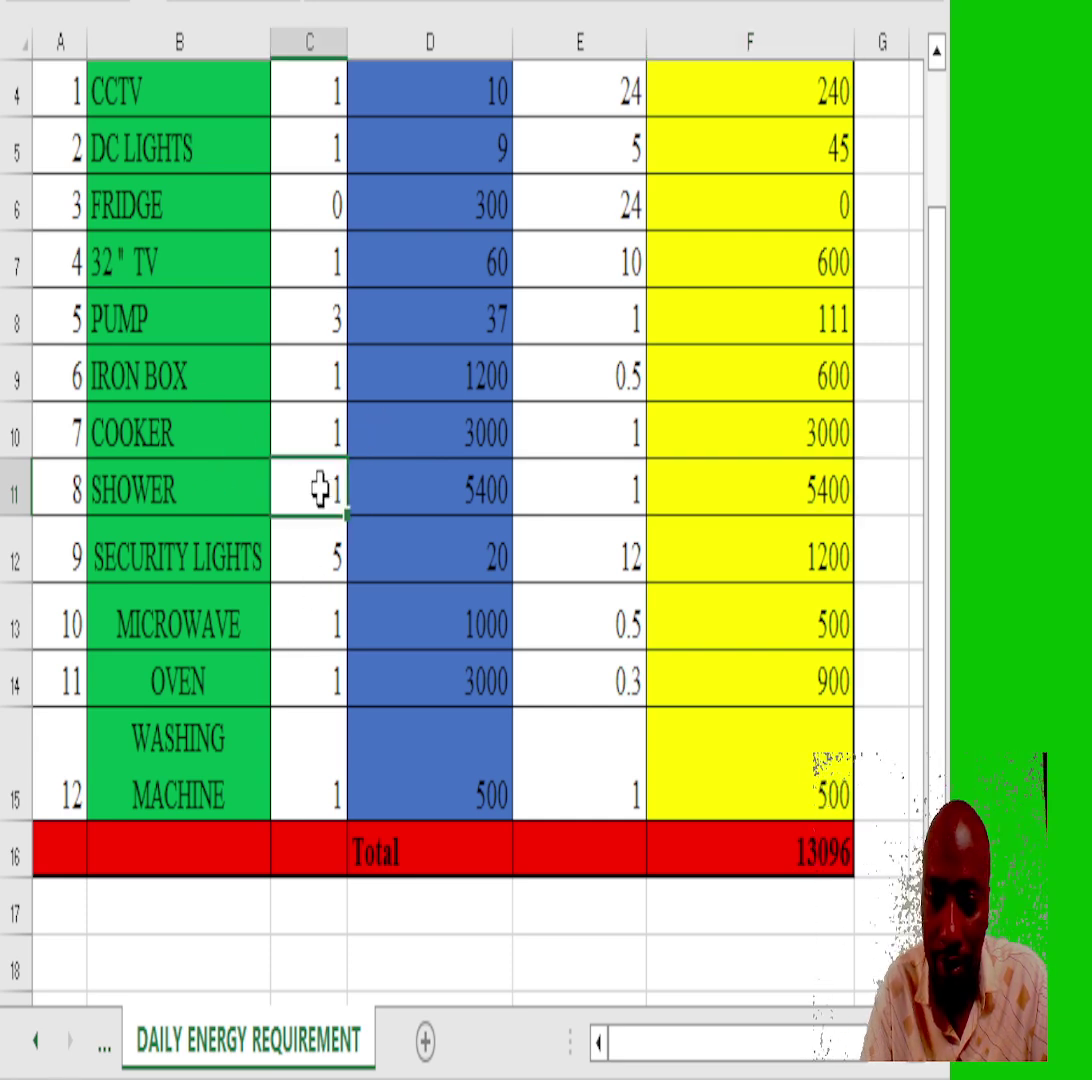
{"action": "type", "text": "0"}
{"action": "left_click", "coordinate": [640, 258]}
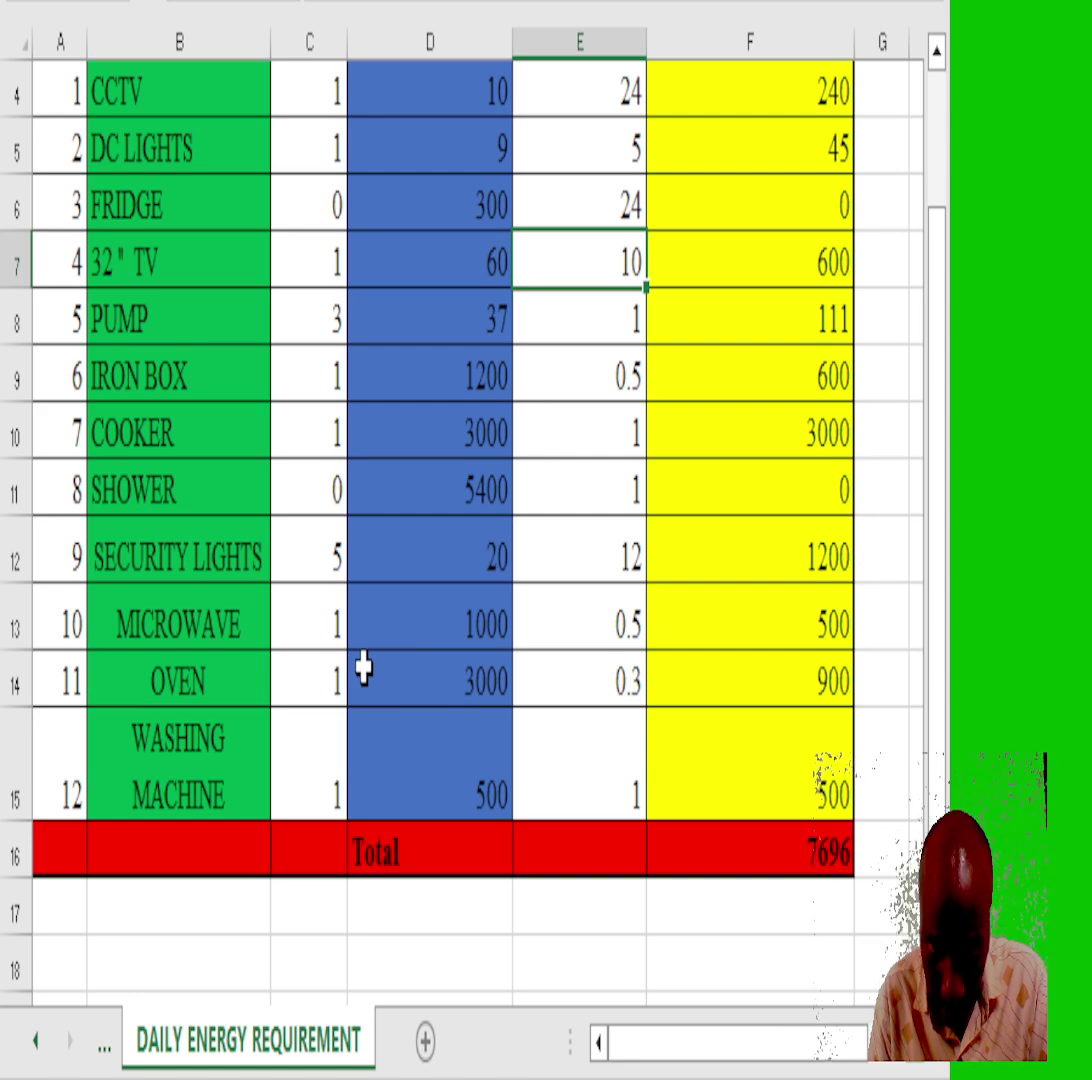
- Set the COOKER quantity to 0 (total 4696) and review MAIN SHEET: 5 batteries, 491,697.00 total
{"action": "left_click", "coordinate": [333, 435]}
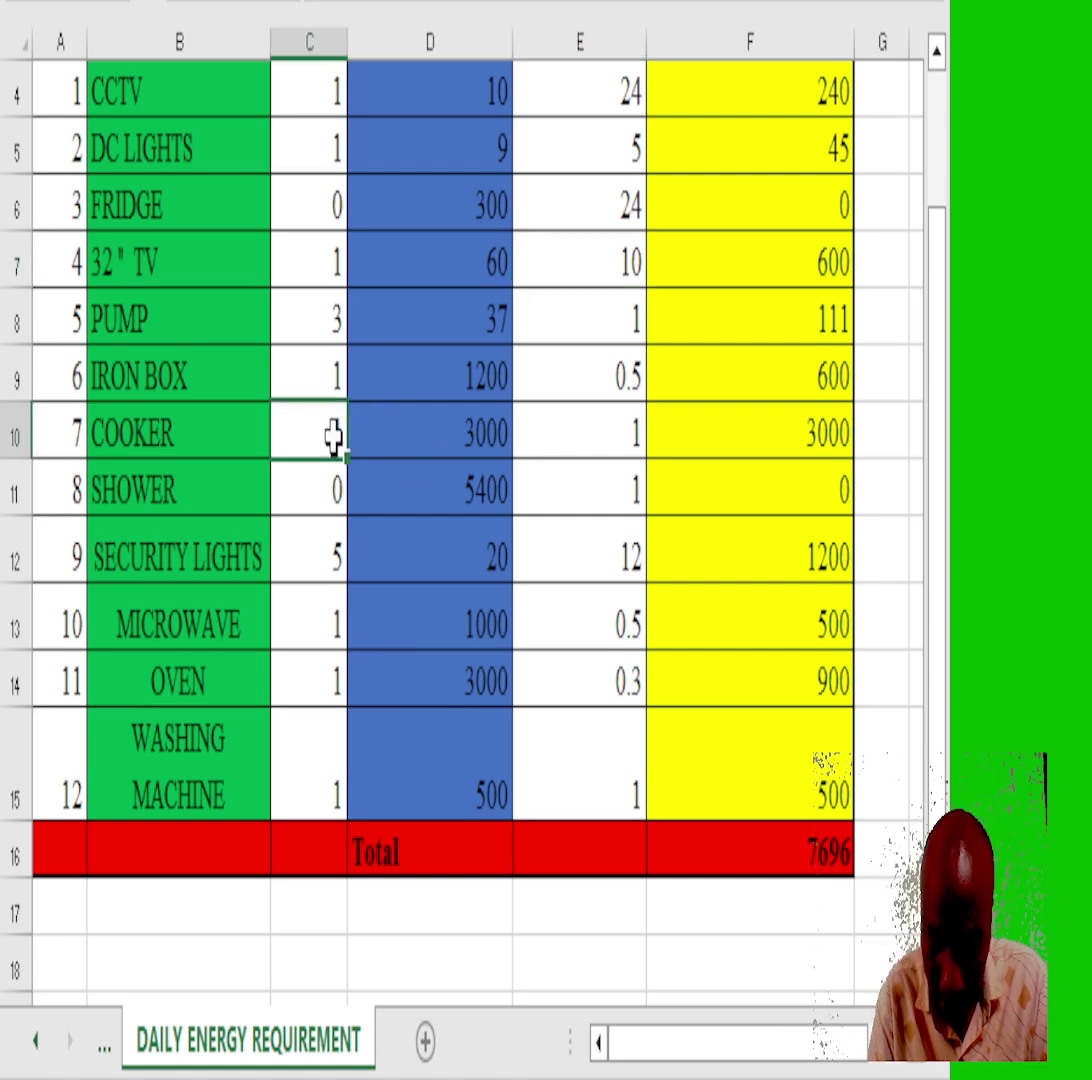
{"action": "type", "text": "0"}
{"action": "left_click", "coordinate": [645, 398]}
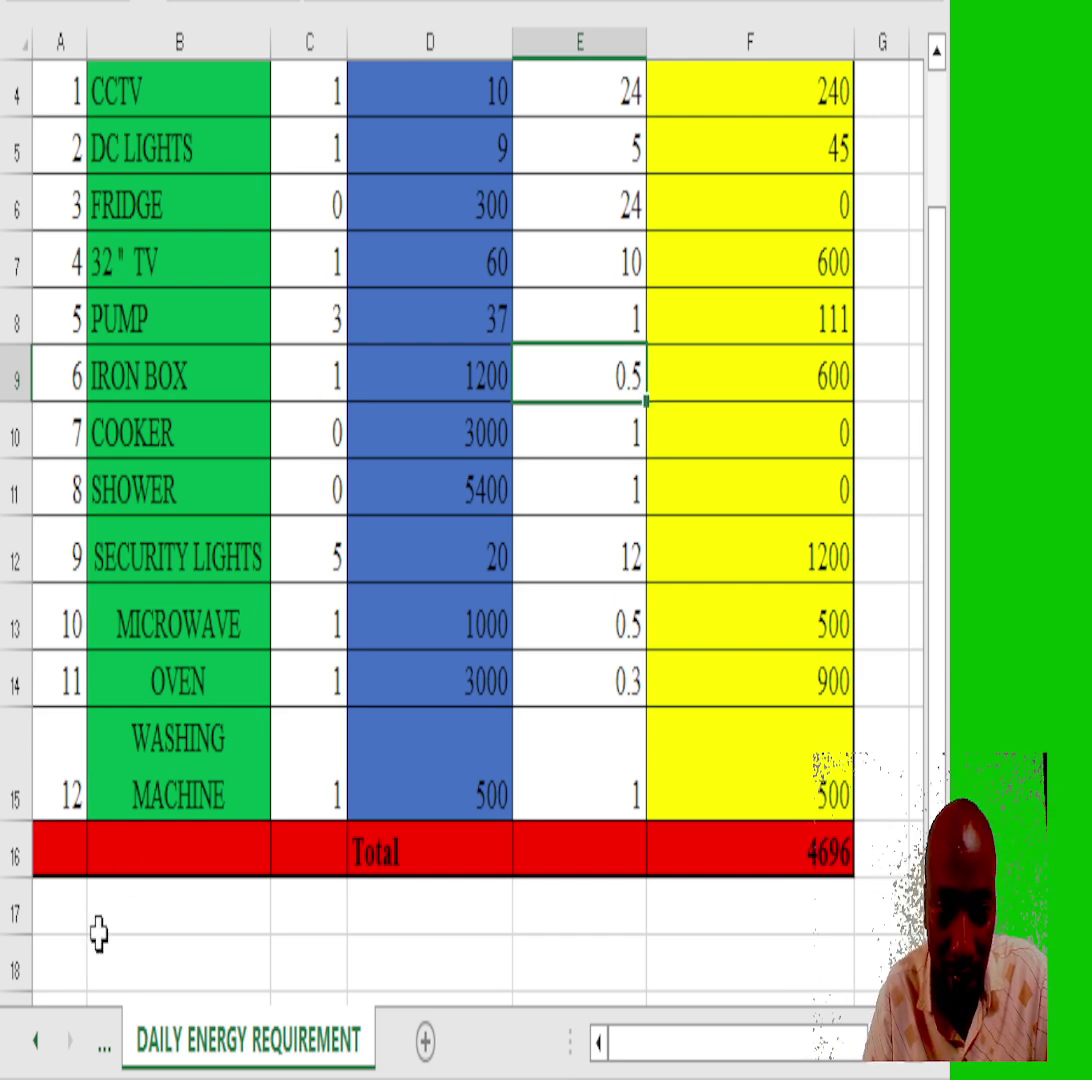
{"action": "left_click", "coordinate": [97, 1045]}
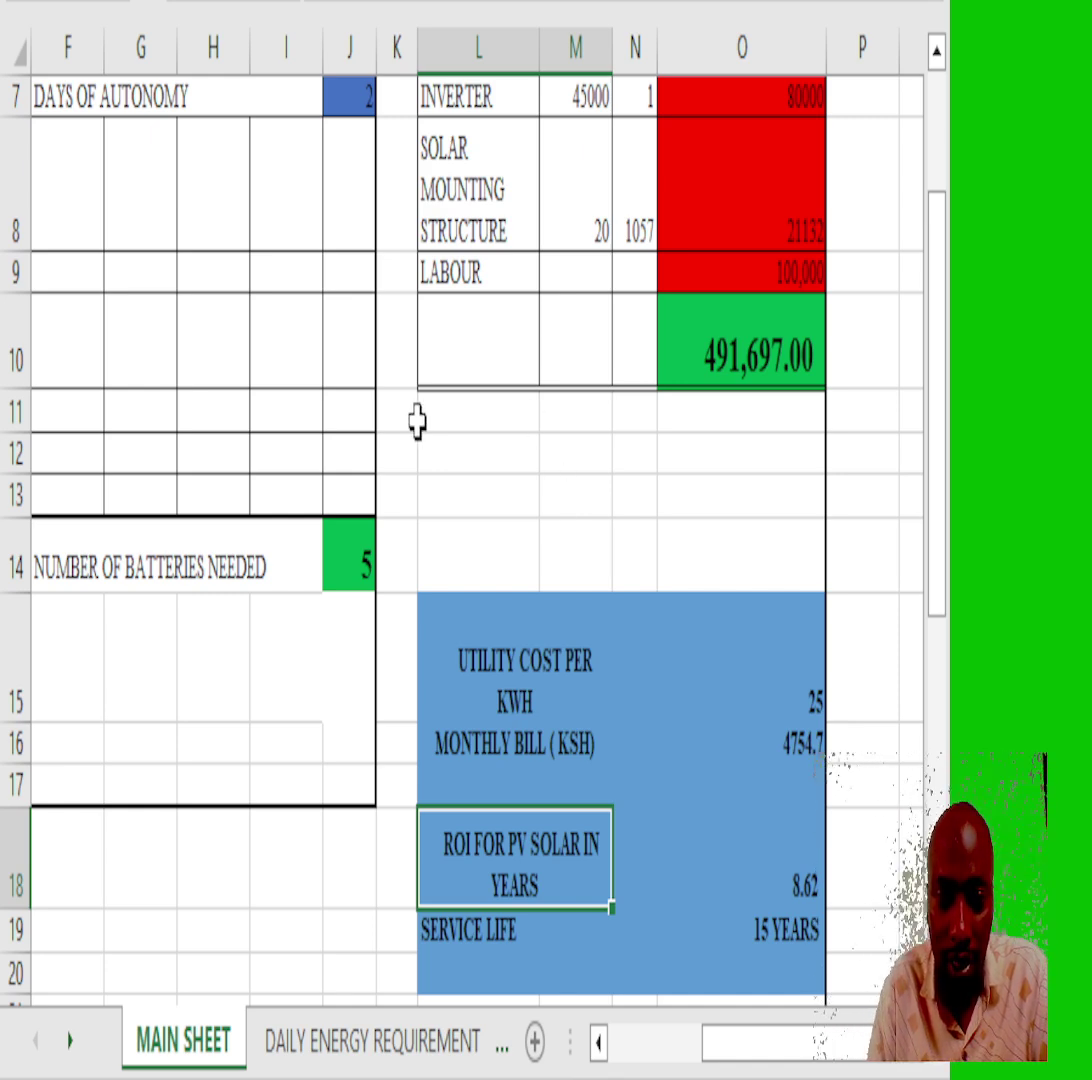
{"action": "left_click", "coordinate": [346, 430]}
{"action": "key", "text": "Left"}
{"action": "key", "text": "Left"}
{"action": "key", "text": "Left"}
{"action": "key", "text": "Left"}
{"action": "key", "text": "Left"}
{"action": "key", "text": "Left"}
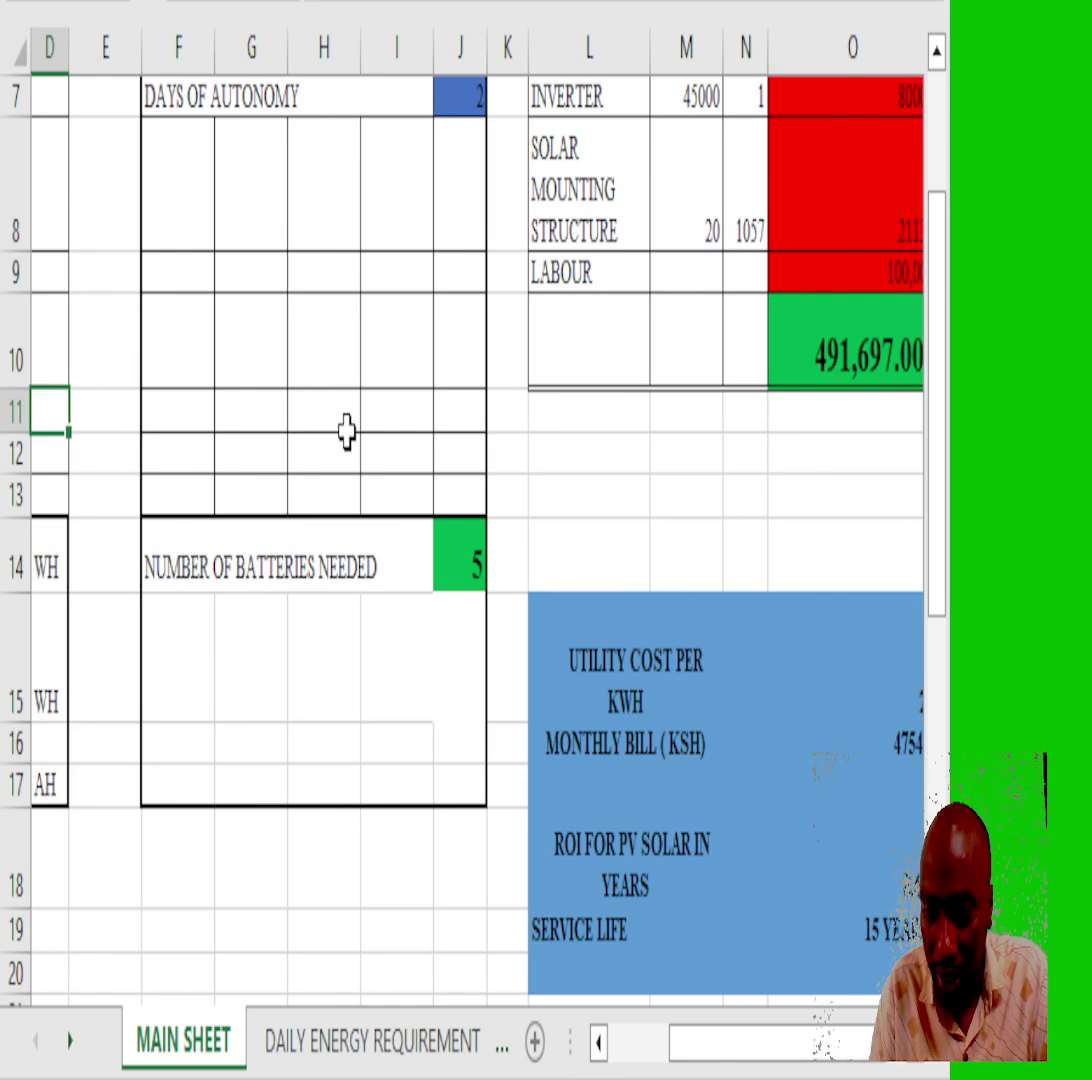
{"action": "key", "text": "Right"}
{"action": "key", "text": "Right"}
{"action": "key", "text": "Right"}
{"action": "key", "text": "Right"}
{"action": "key", "text": "Right"}
{"action": "key", "text": "Left"}
{"action": "key", "text": "Left"}
{"action": "key", "text": "Left"}
{"action": "key", "text": "Left"}
{"action": "key", "text": "Left"}
{"action": "key", "text": "Left"}
{"action": "key", "text": "Left"}
{"action": "key", "text": "Left"}
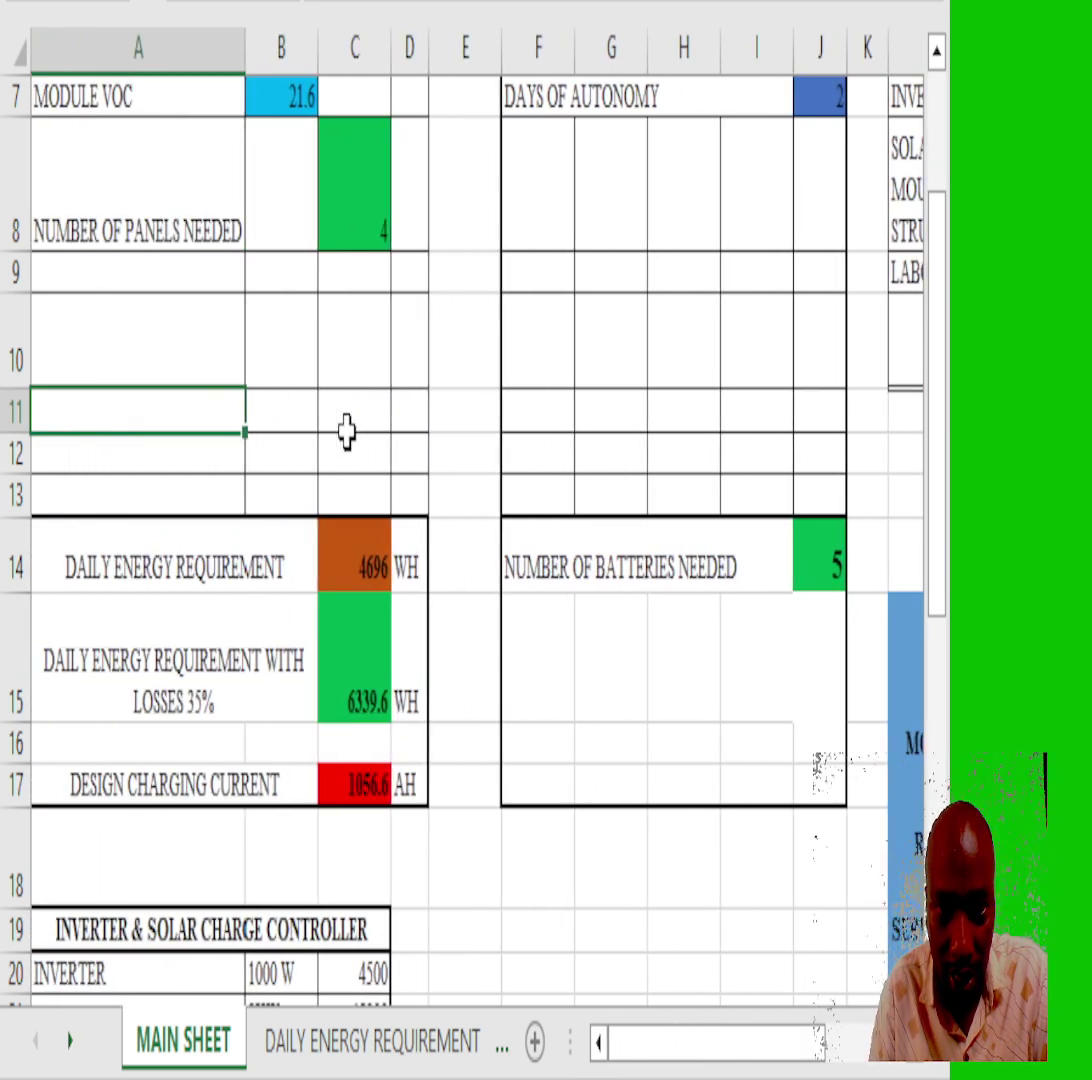
{"action": "key", "text": "Up"}
{"action": "key", "text": "Up"}
{"action": "key", "text": "Up"}
{"action": "key", "text": "Up"}
{"action": "key", "text": "Up"}
{"action": "key", "text": "Up"}
{"action": "key", "text": "Up"}
{"action": "key", "text": "Up"}
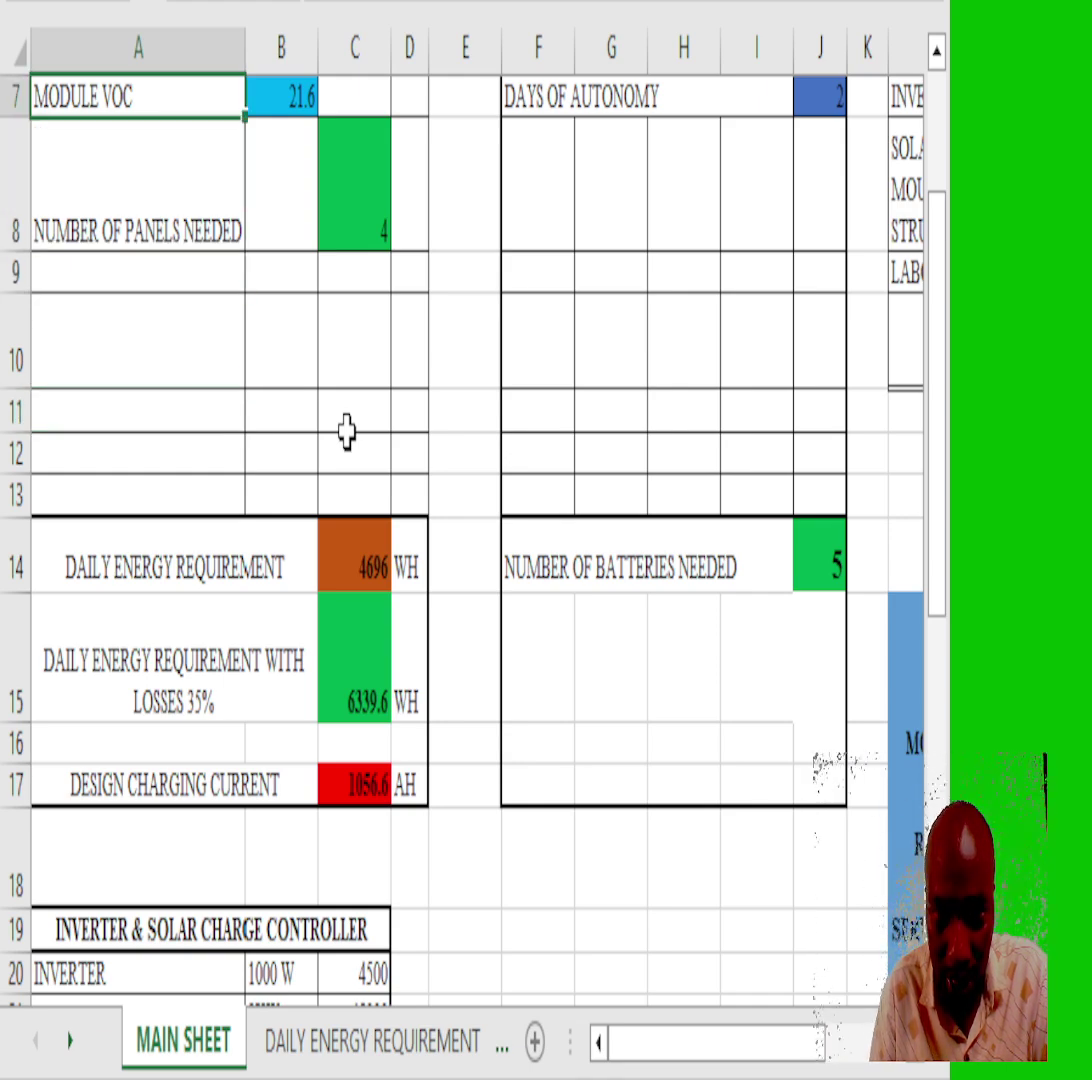
{"action": "key", "text": "Up"}
{"action": "key", "text": "Up"}
{"action": "key", "text": "Down"}
{"action": "key", "text": "Down"}
{"action": "key", "text": "Down"}
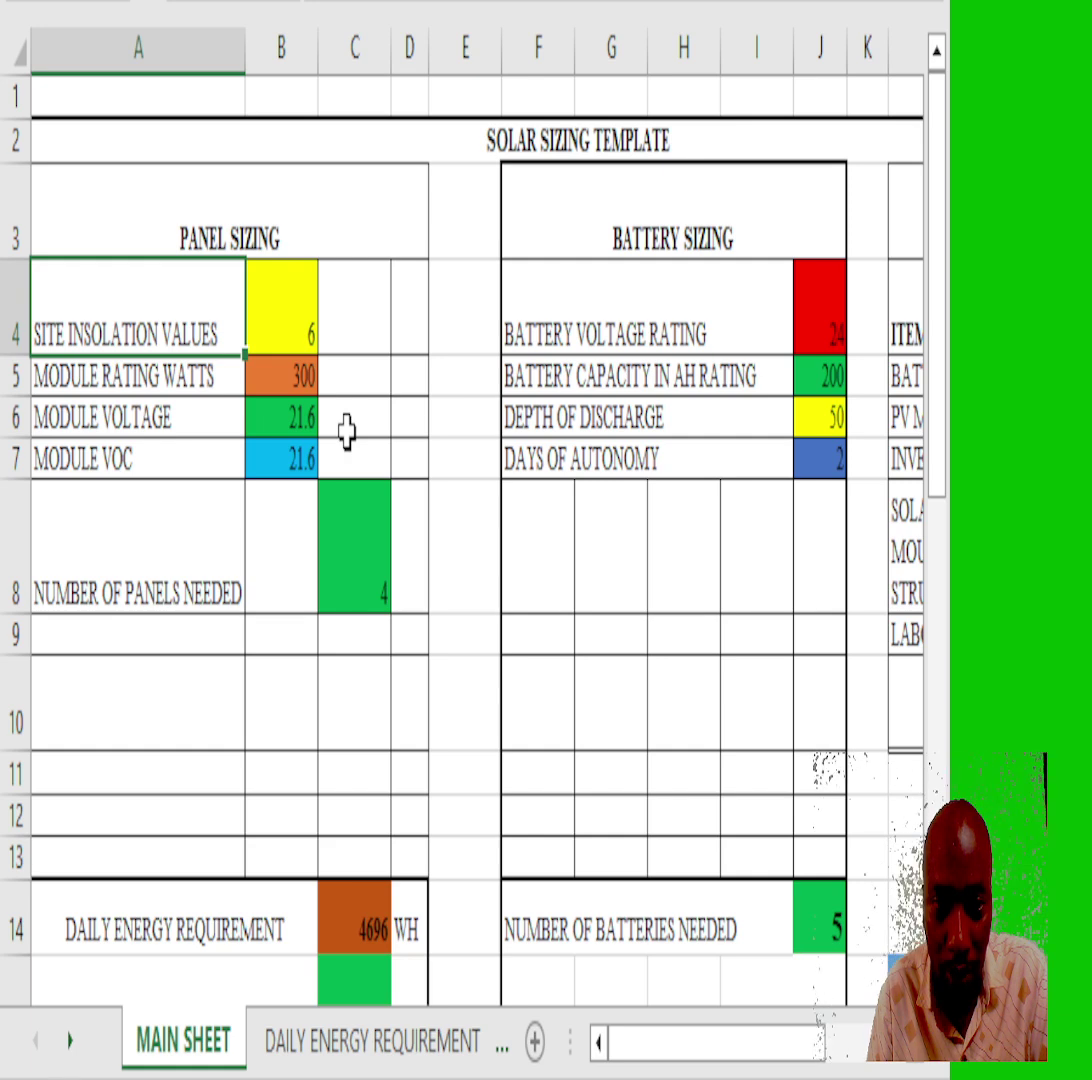
{"action": "key", "text": "Down"}
{"action": "key", "text": "Down"}
{"action": "key", "text": "Down"}
{"action": "key", "text": "Down"}
{"action": "key", "text": "Down"}
{"action": "key", "text": "Down"}
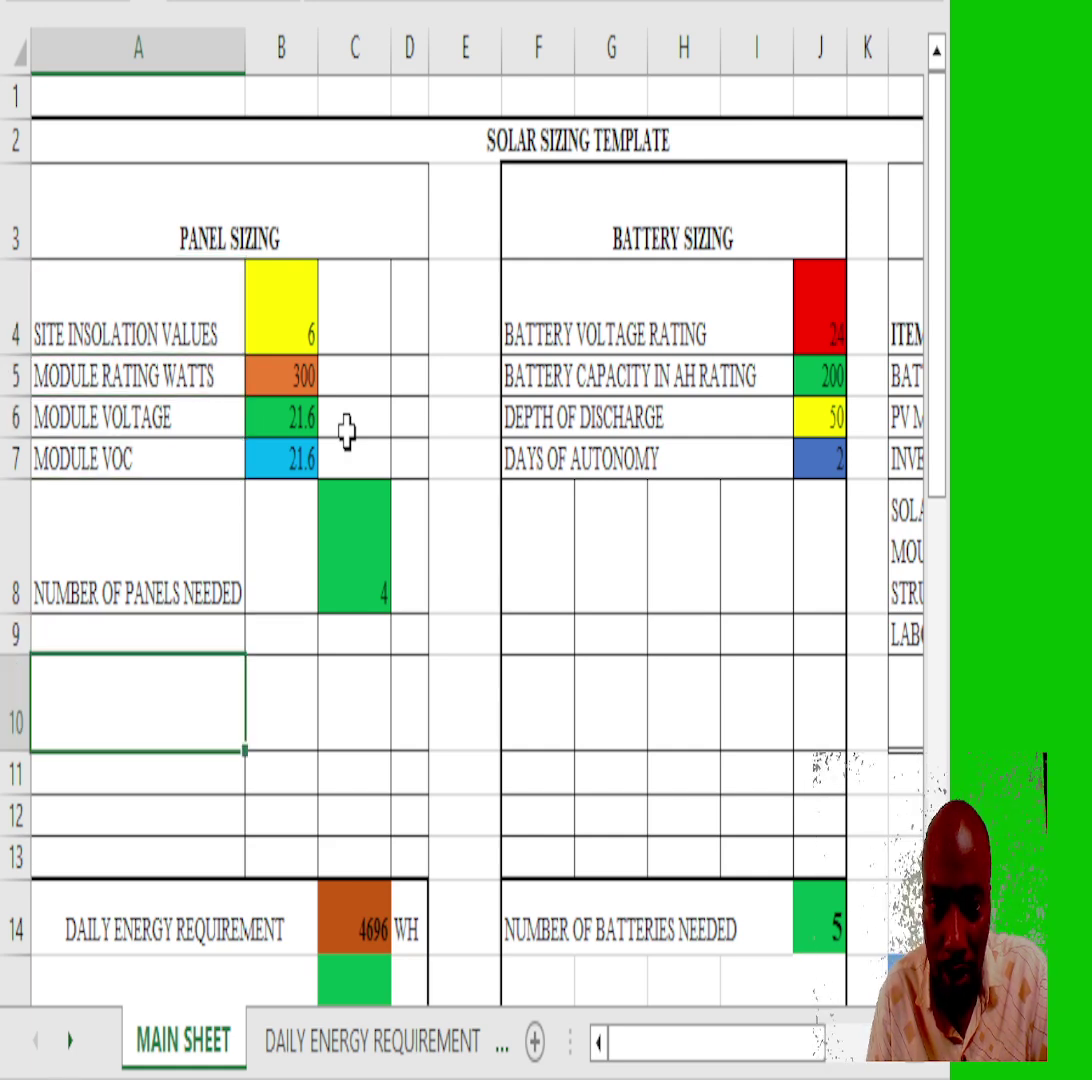
{"action": "key", "text": "Right"}
{"action": "key", "text": "Right"}
{"action": "key", "text": "Right"}
{"action": "key", "text": "Right"}
{"action": "key", "text": "Right"}
{"action": "key", "text": "Right"}
{"action": "key", "text": "Right"}
{"action": "key", "text": "Right"}
{"action": "key", "text": "Right"}
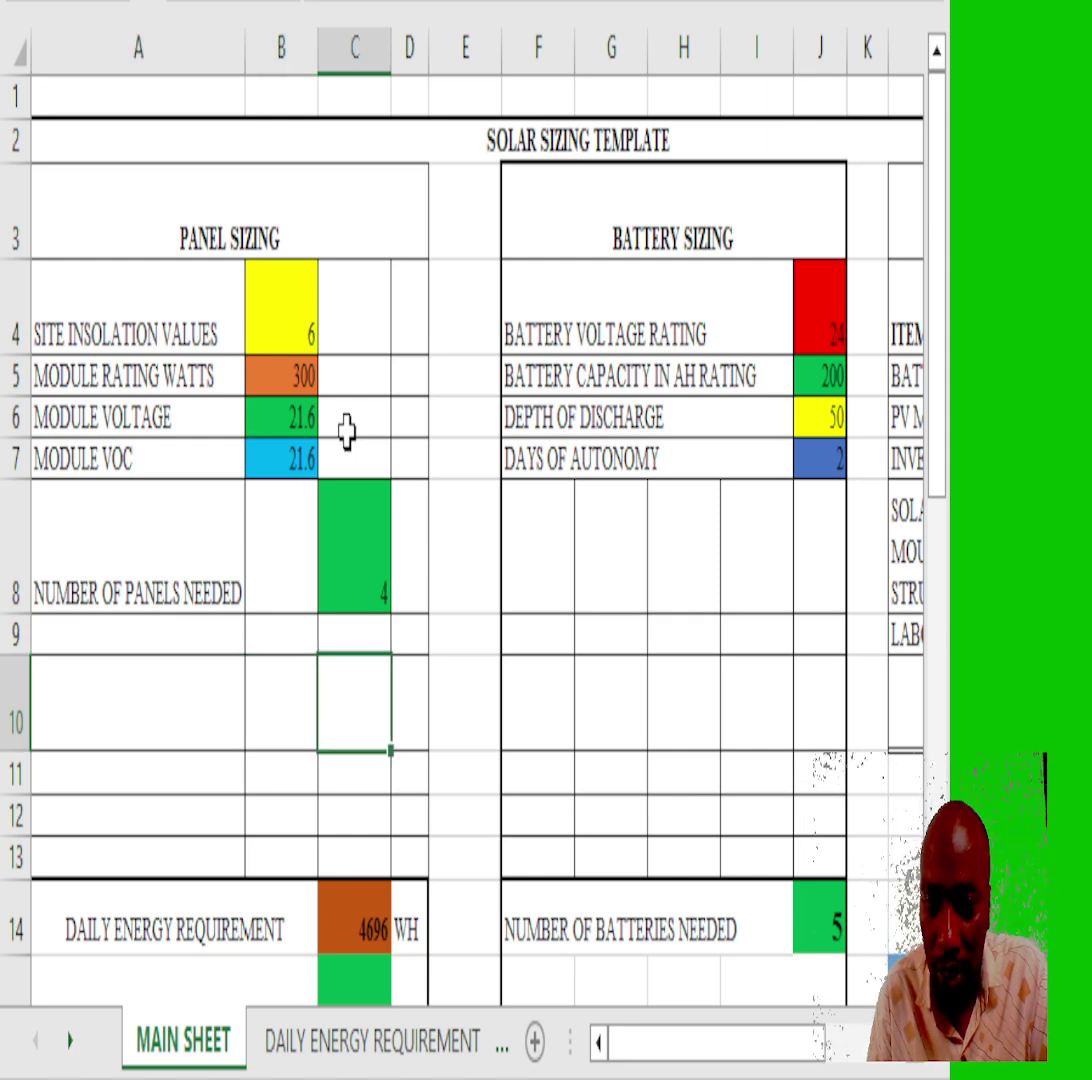
{"action": "key", "text": "Right"}
{"action": "key", "text": "Right"}
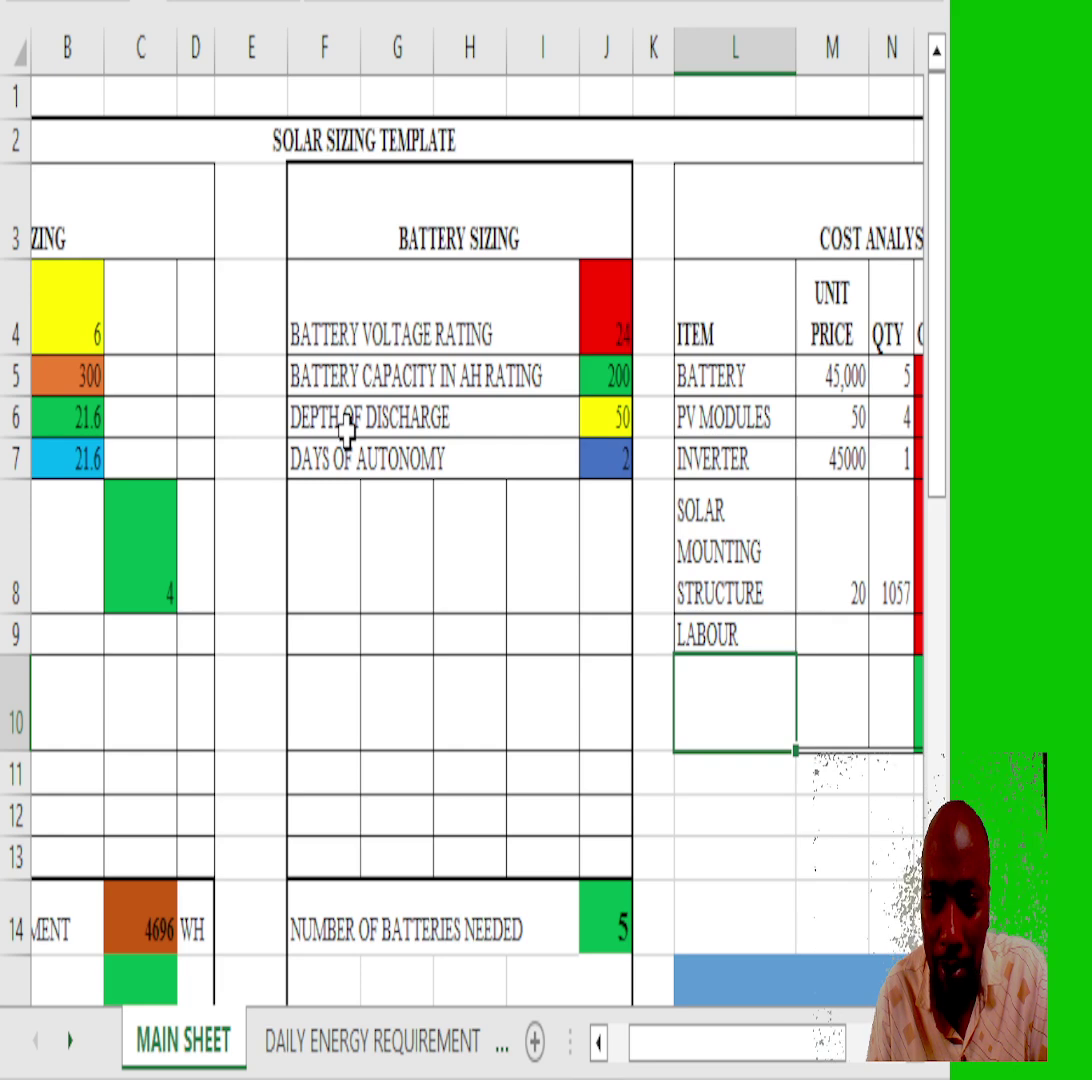
{"action": "key", "text": "Right"}
{"action": "key", "text": "Right"}
{"action": "key", "text": "Right"}
{"action": "key", "text": "Right"}
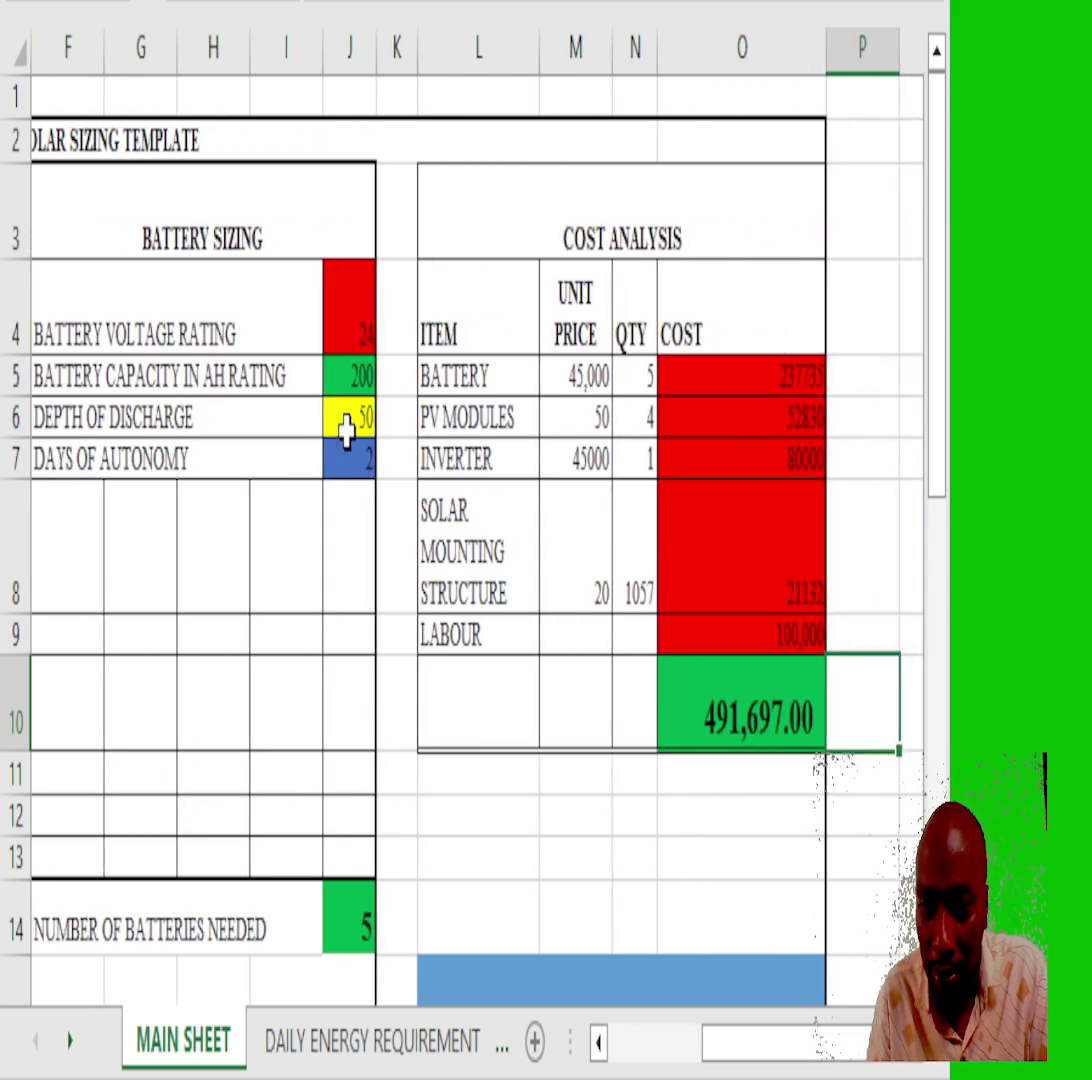
{"action": "key", "text": "Down"}
{"action": "key", "text": "Down"}
{"action": "key", "text": "Down"}
{"action": "key", "text": "Down"}
{"action": "key", "text": "Down"}
{"action": "key", "text": "Down"}
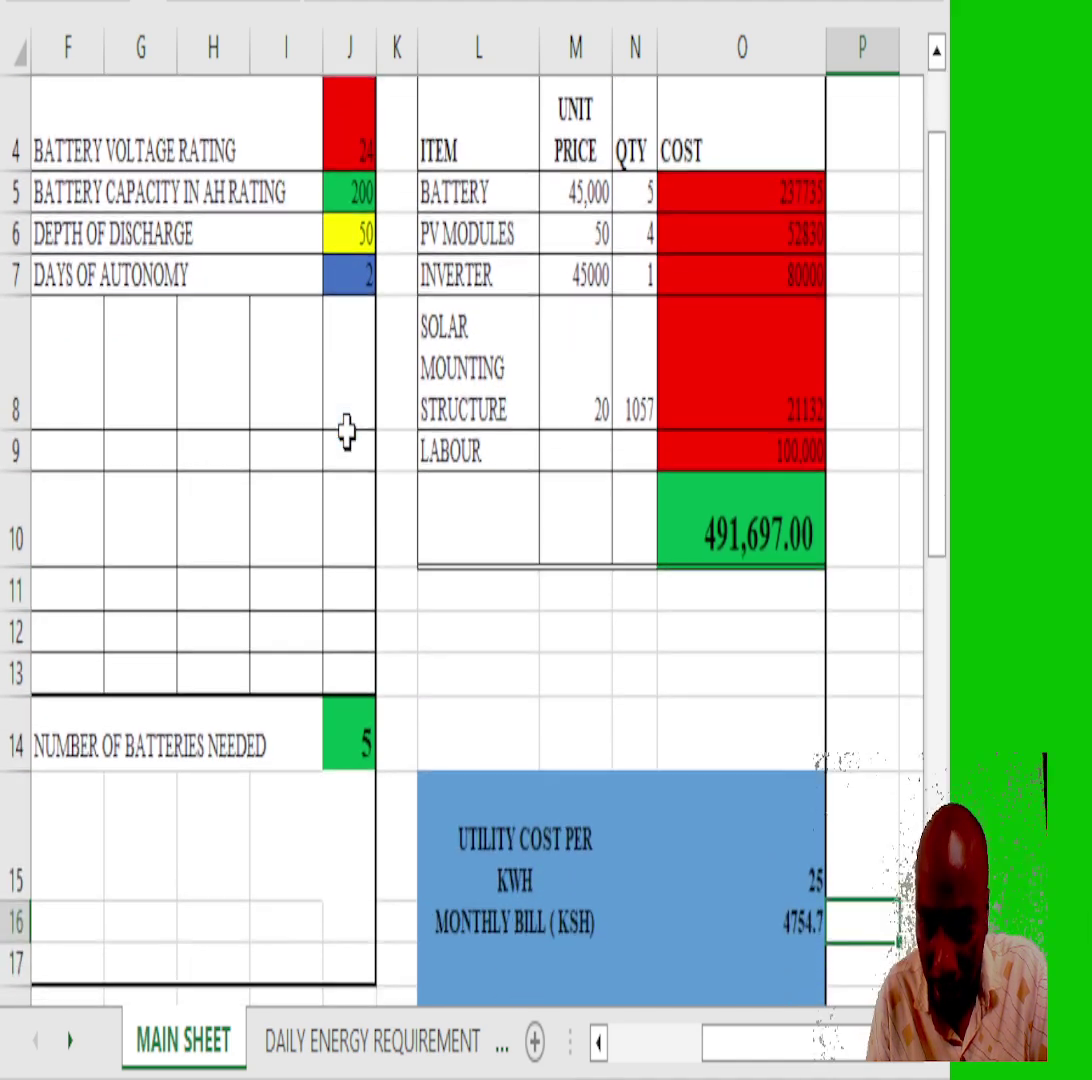
{"action": "key", "text": "Down"}
{"action": "key", "text": "Down"}
{"action": "key", "text": "Down"}
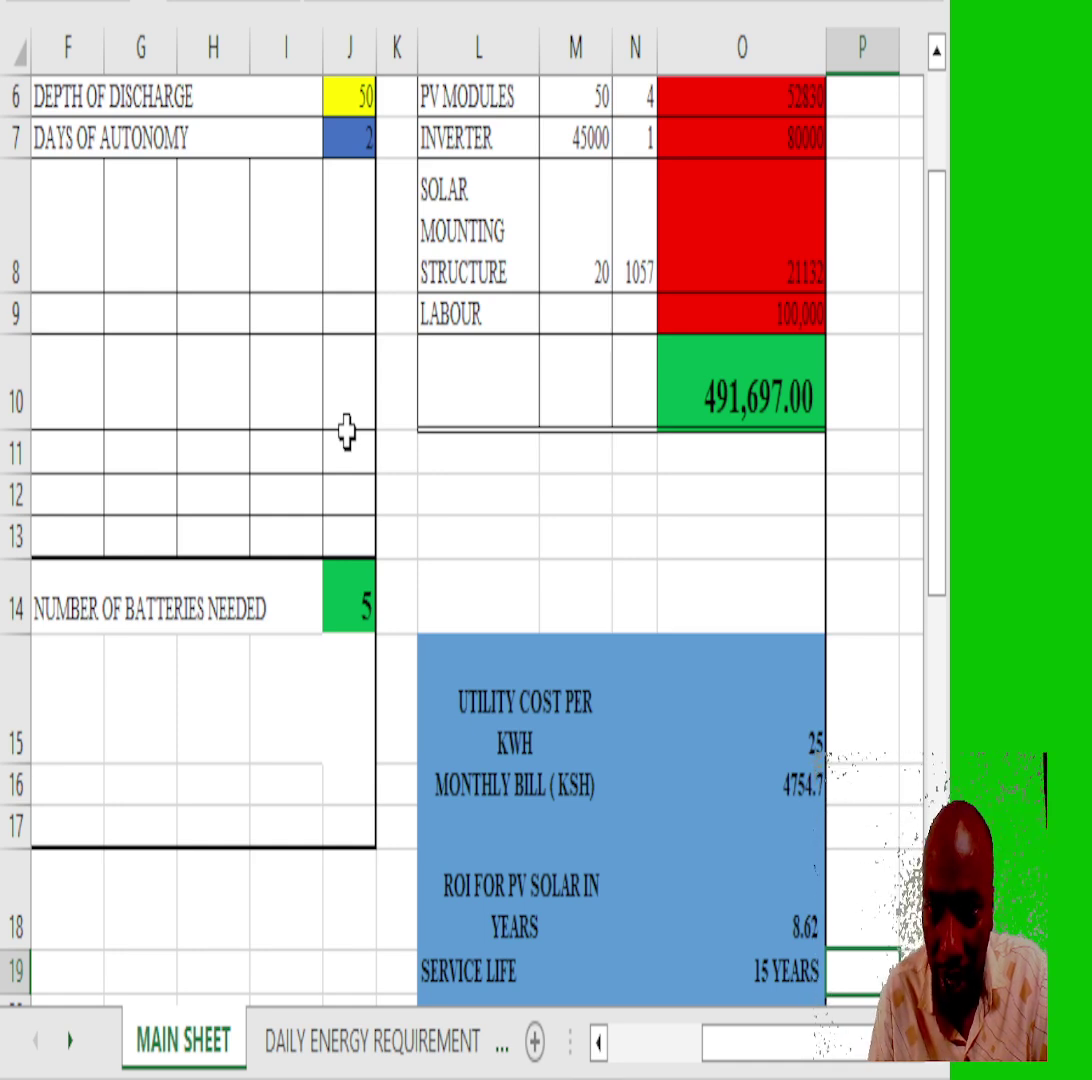
{"action": "key", "text": "Left"}
{"action": "key", "text": "Left"}
{"action": "key", "text": "Left"}
{"action": "key", "text": "Left"}
{"action": "key", "text": "Left"}
{"action": "key", "text": "Left"}
{"action": "key", "text": "Left"}
{"action": "key", "text": "Left"}
{"action": "key", "text": "Left"}
{"action": "key", "text": "Left"}
{"action": "key", "text": "Left"}
{"action": "key", "text": "Left"}
{"action": "key", "text": "Left"}
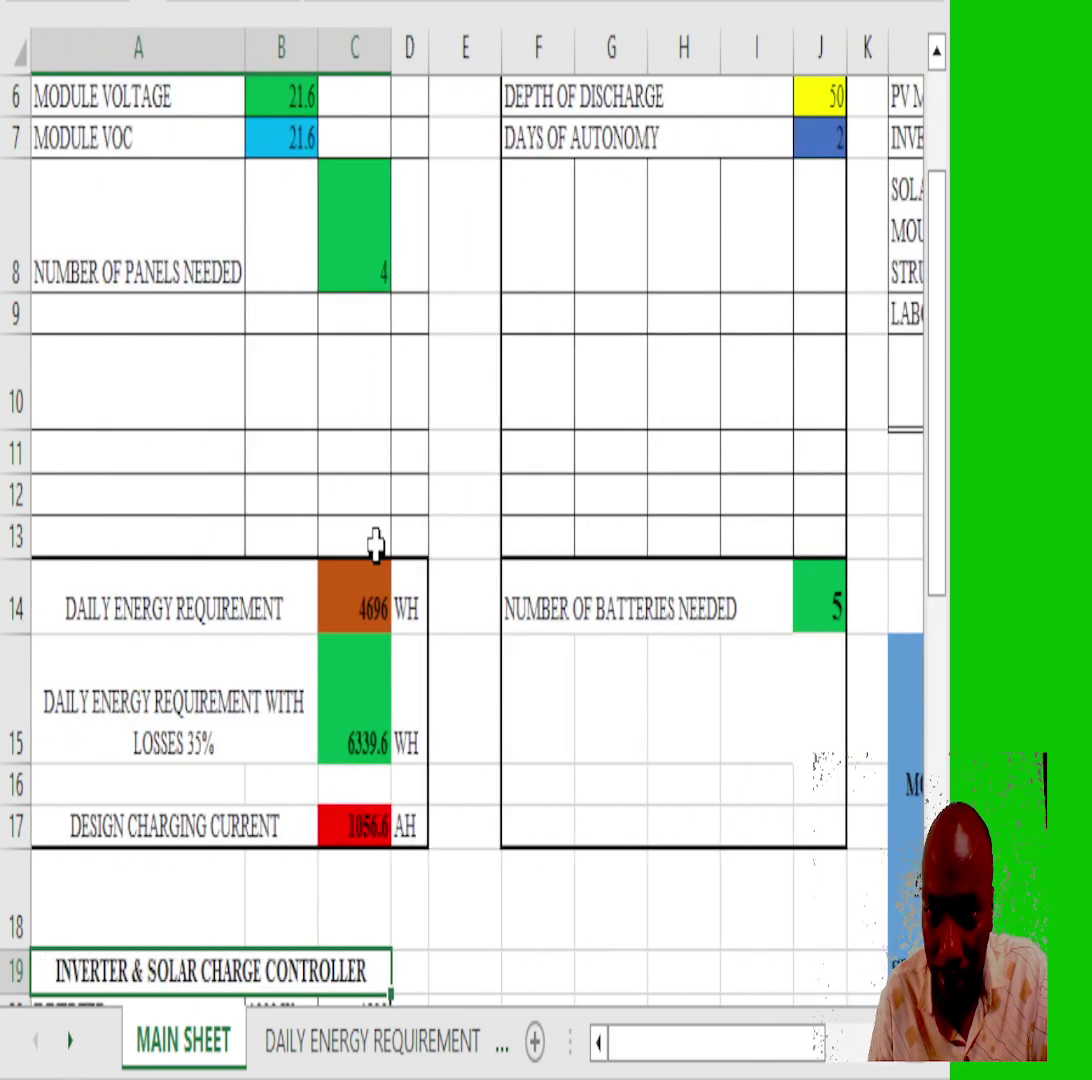
{"action": "key", "text": "Up"}
{"action": "key", "text": "Up"}
{"action": "key", "text": "Up"}
{"action": "key", "text": "Up"}
{"action": "key", "text": "Right"}
{"action": "key", "text": "Right"}
{"action": "key", "text": "Right"}
{"action": "key", "text": "Right"}
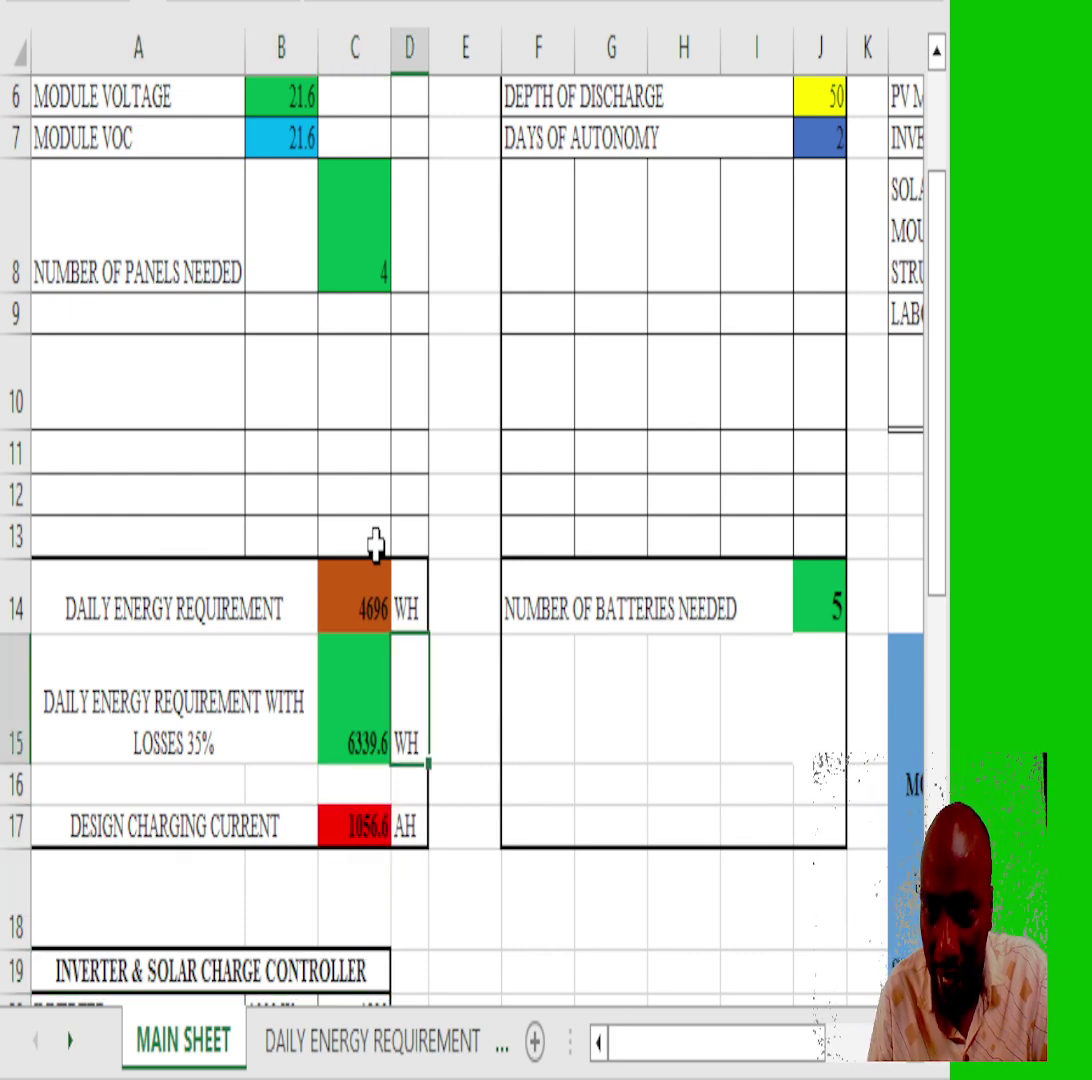
{"action": "key", "text": "Right"}
{"action": "key", "text": "Right"}
{"action": "key", "text": "Right"}
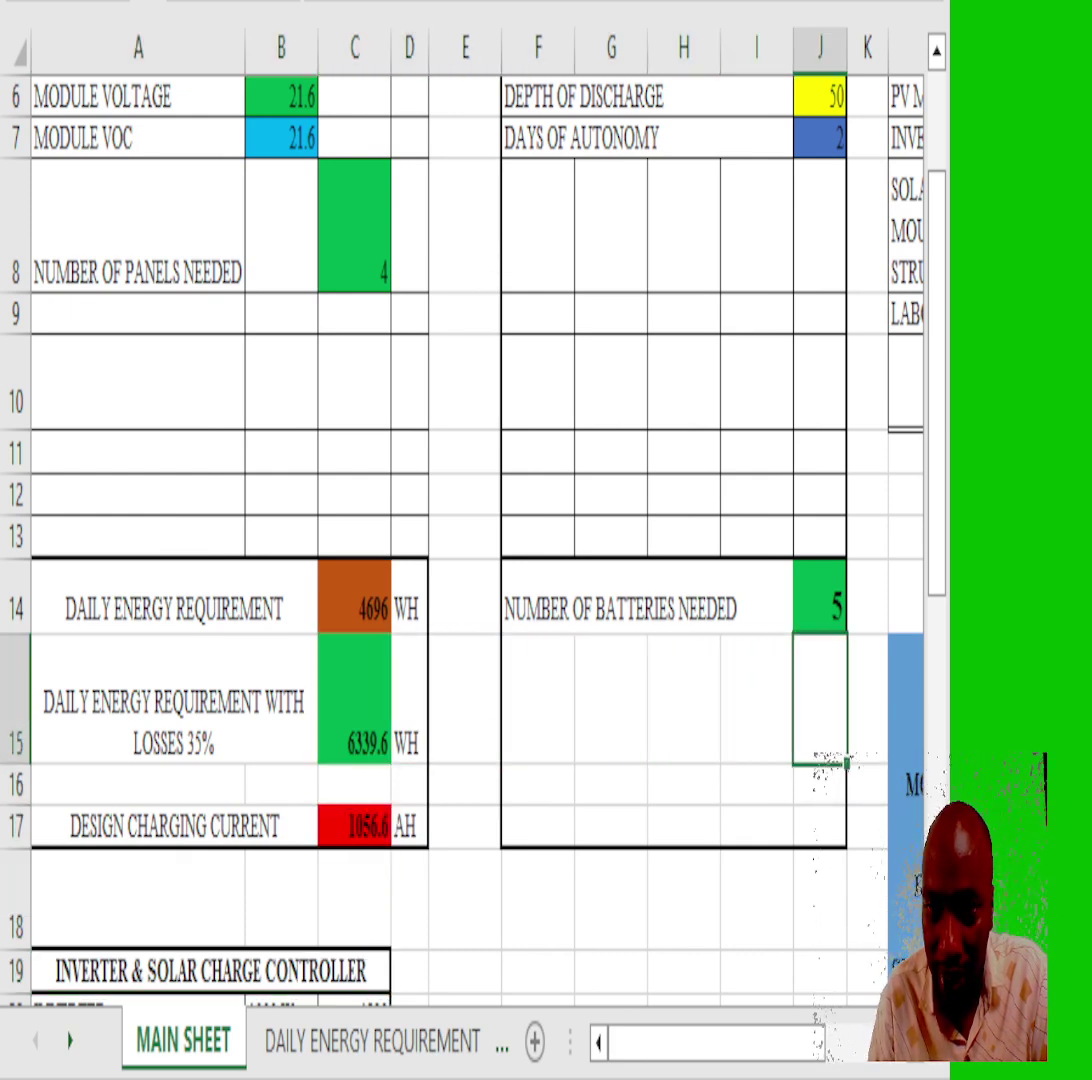
- Commit depth of discharge at 80 and look along row 8's cost entries
{"action": "left_click", "coordinate": [825, 90]}
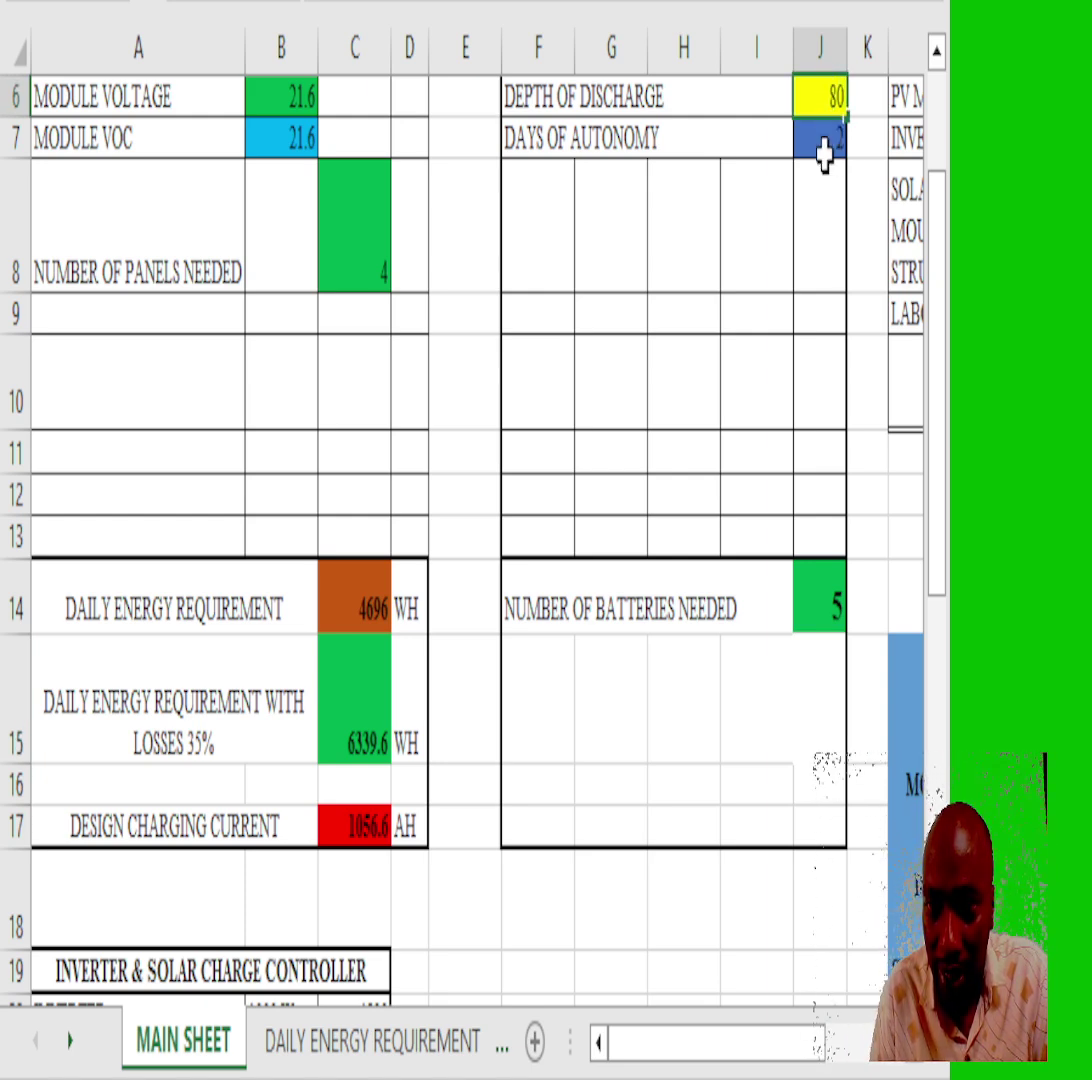
{"action": "left_click", "coordinate": [805, 240]}
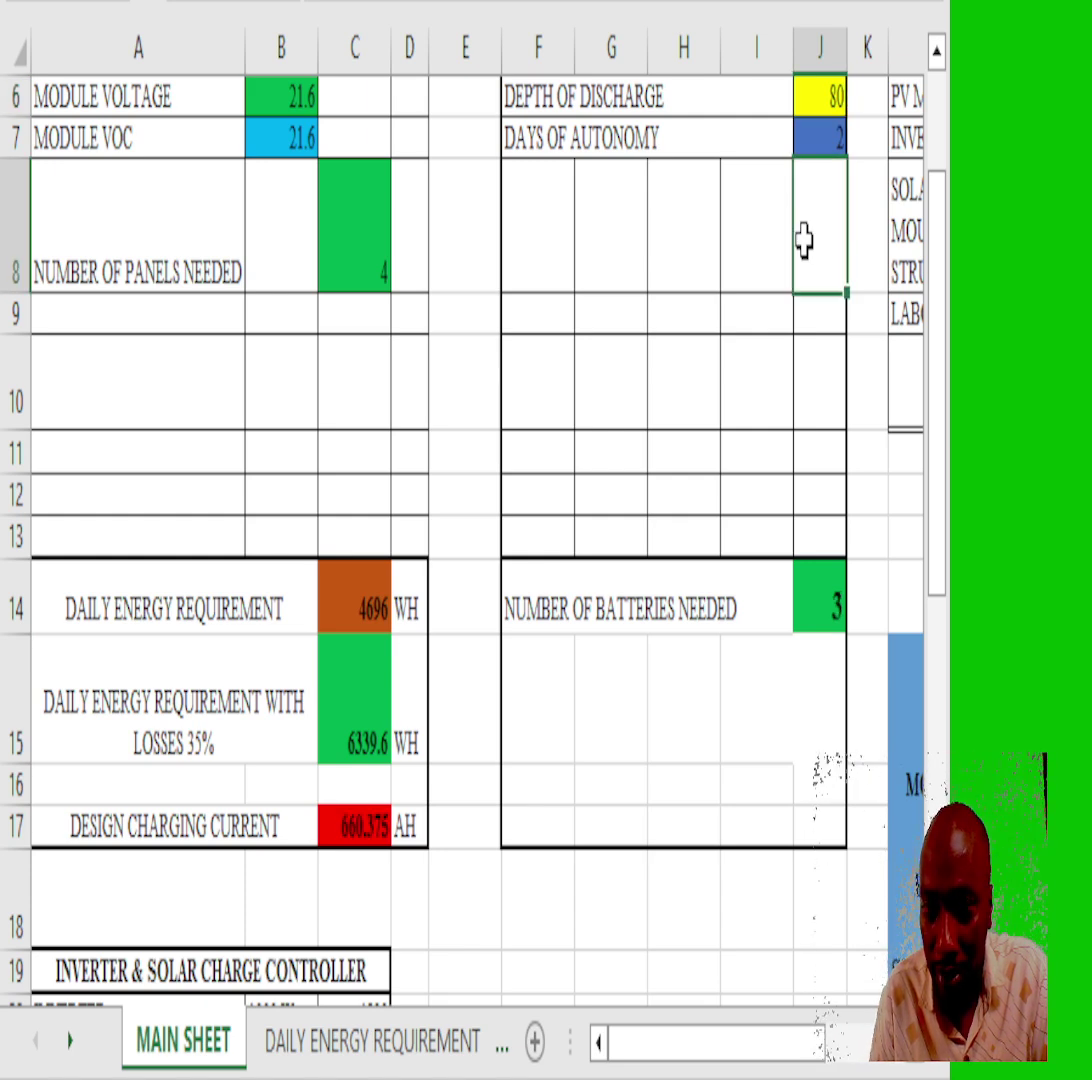
{"action": "key", "text": "Right"}
{"action": "key", "text": "Right"}
{"action": "key", "text": "Right"}
{"action": "key", "text": "Right"}
{"action": "key", "text": "Right"}
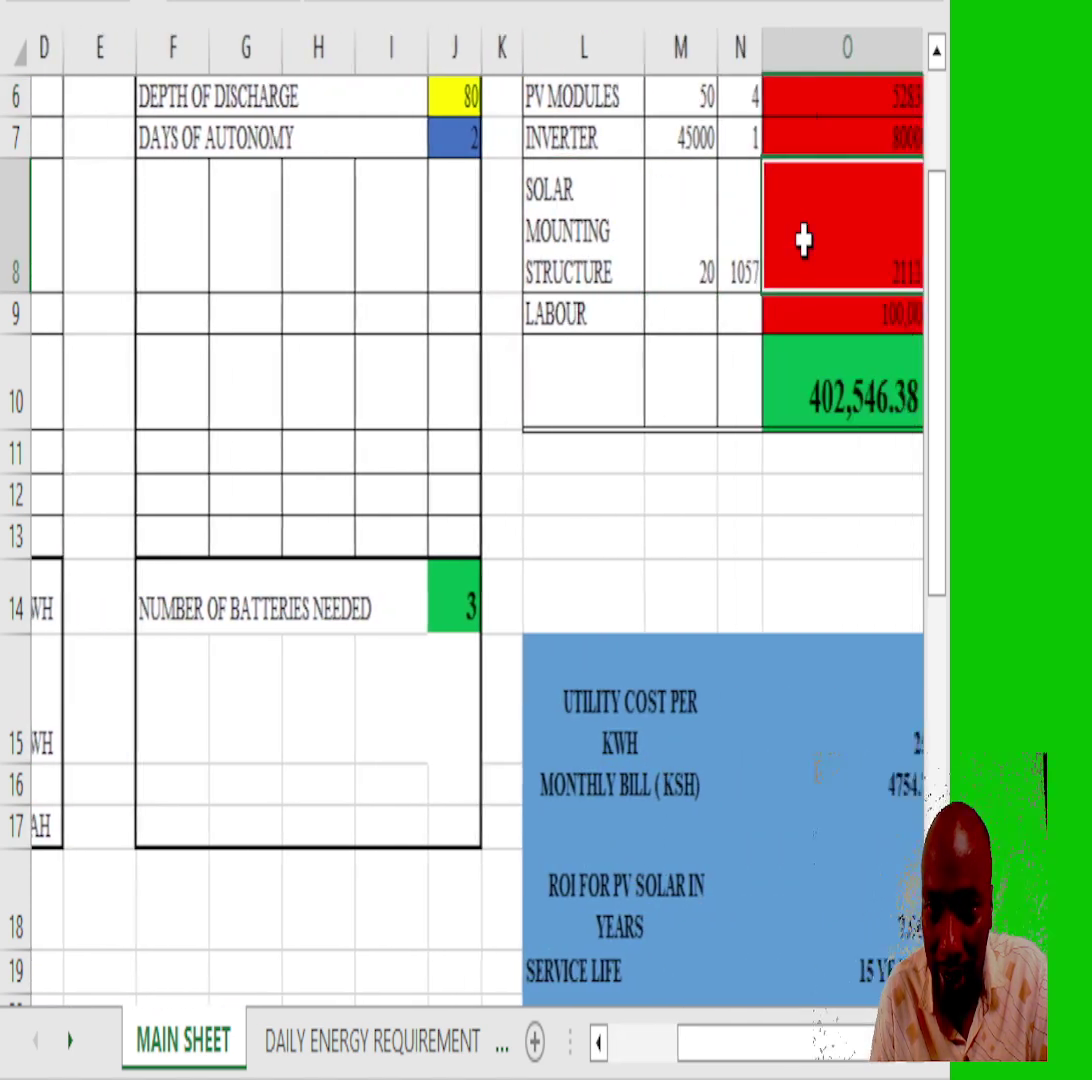
{"action": "key", "text": "Right"}
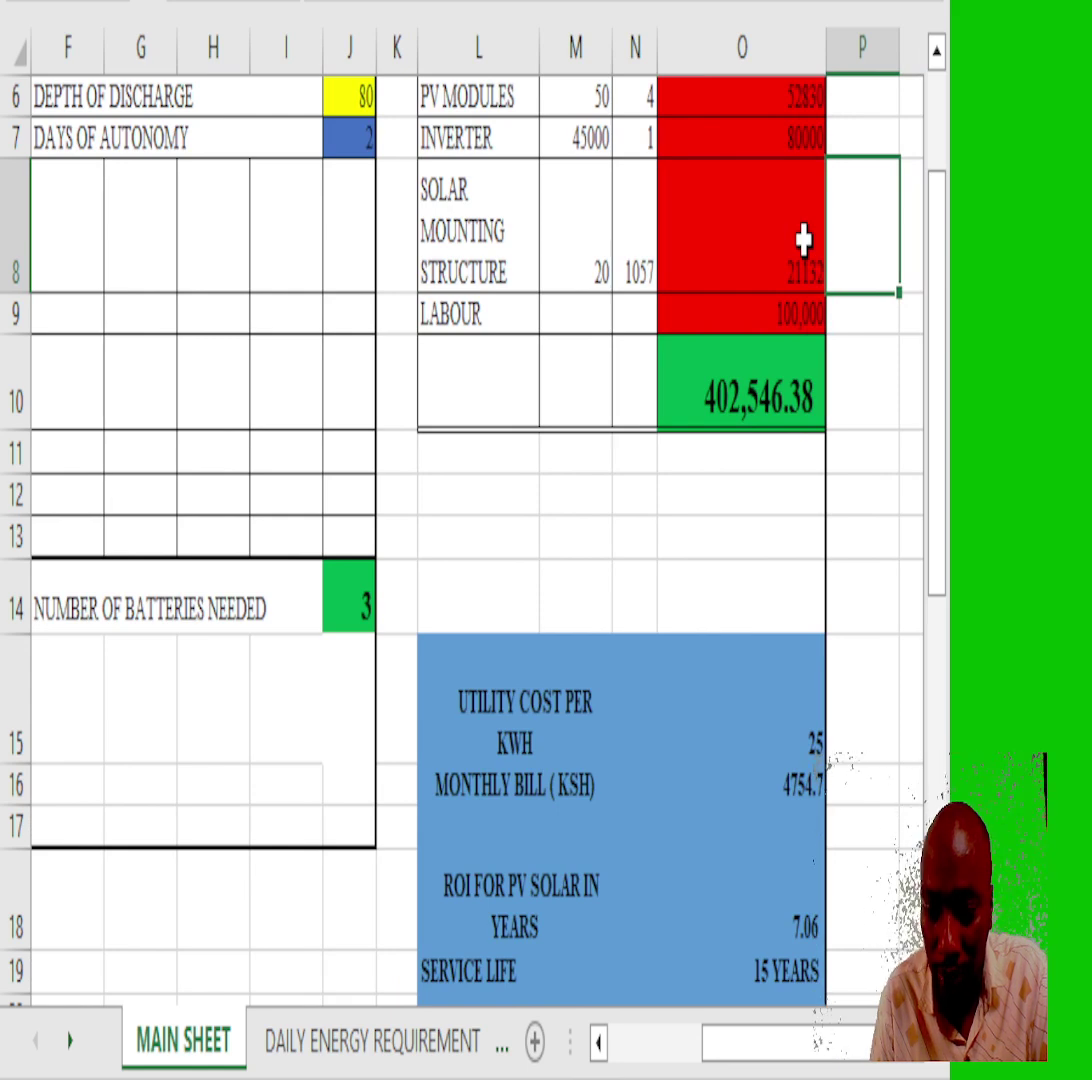
{"action": "key", "text": "Left"}
{"action": "key", "text": "Left"}
{"action": "key", "text": "Left"}
{"action": "key", "text": "Left"}
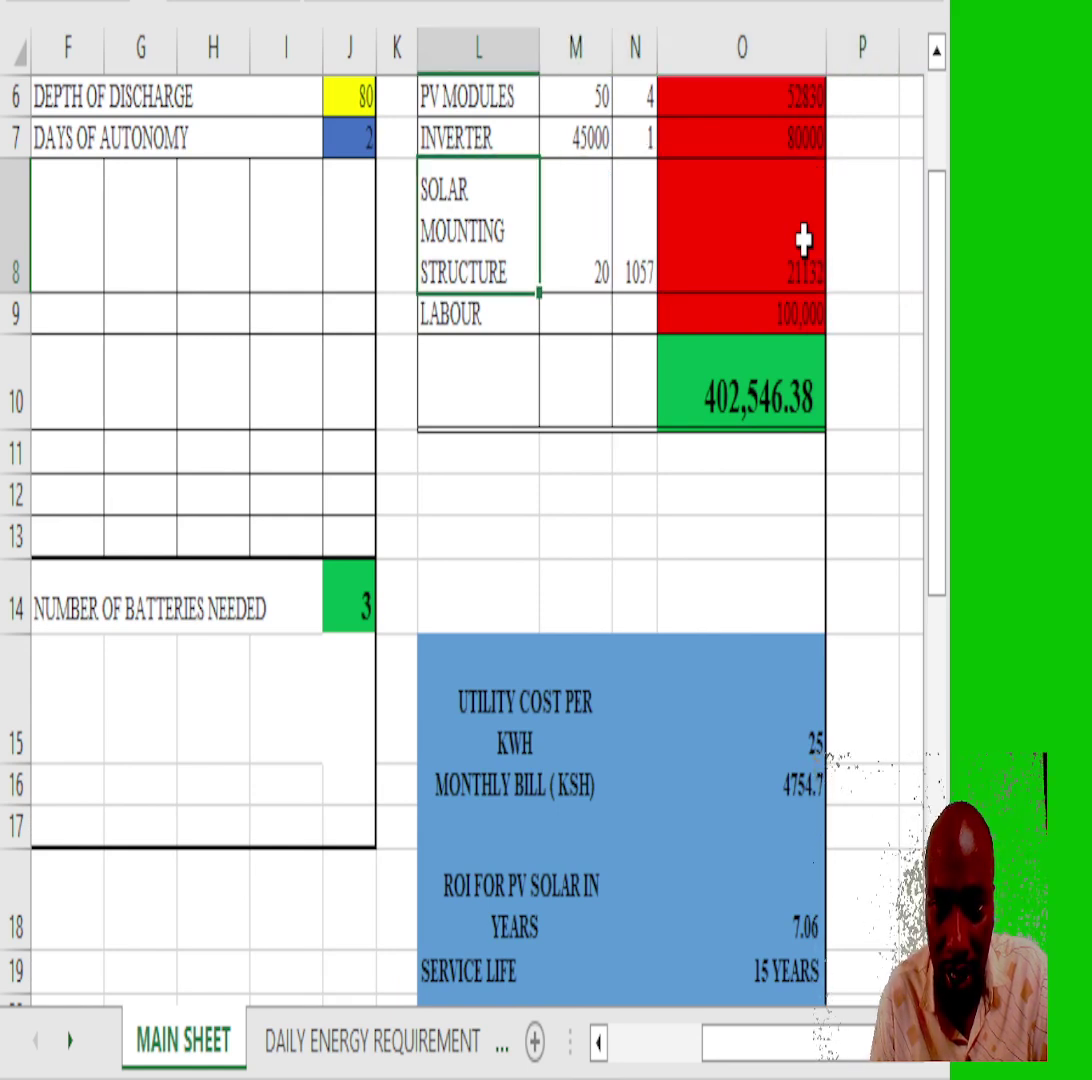
- Set days of autonomy to 1, cutting batteries to 2 and total cost to 328,254.19
{"action": "left_click", "coordinate": [368, 140]}
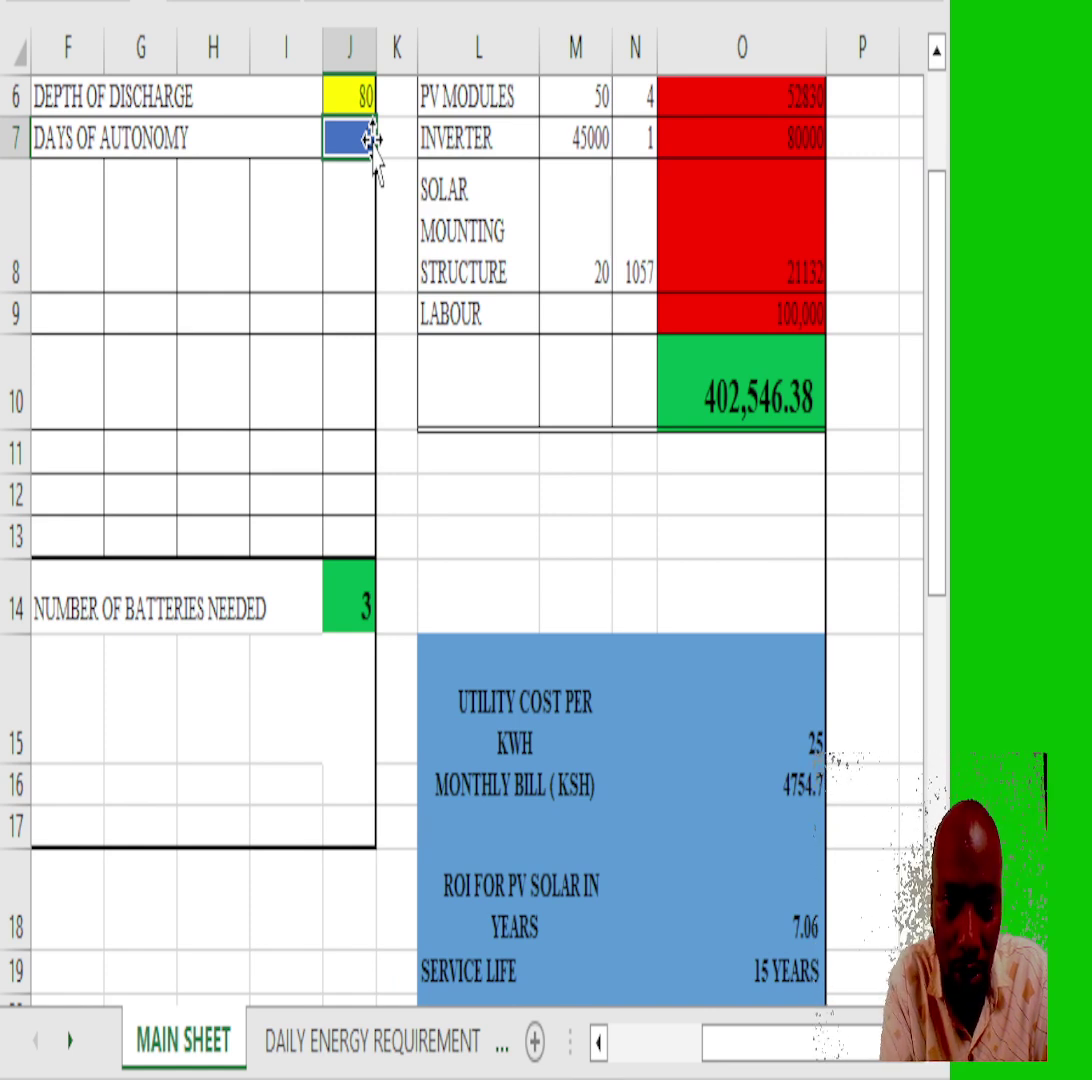
{"action": "type", "text": "1"}
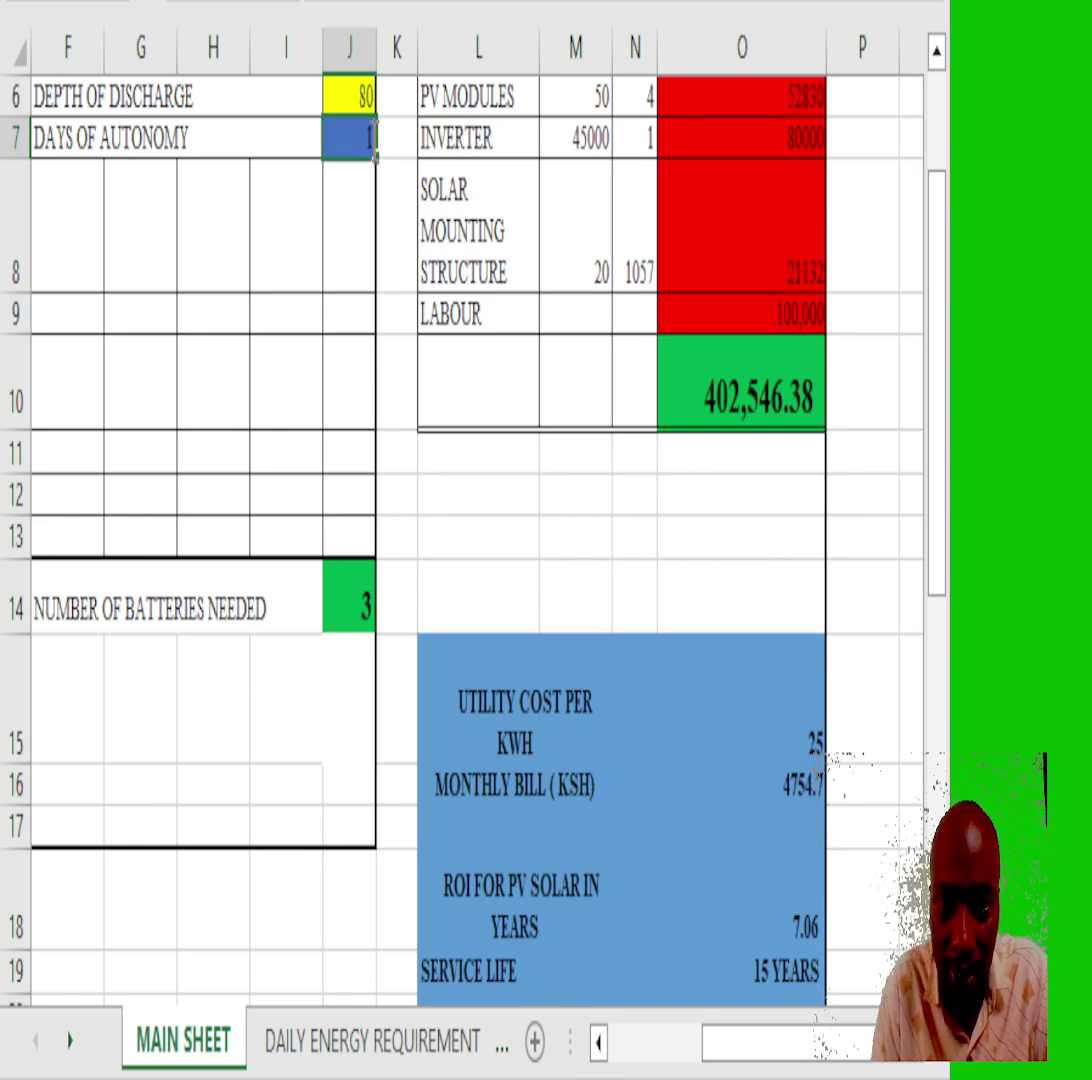
{"action": "left_click", "coordinate": [490, 535]}
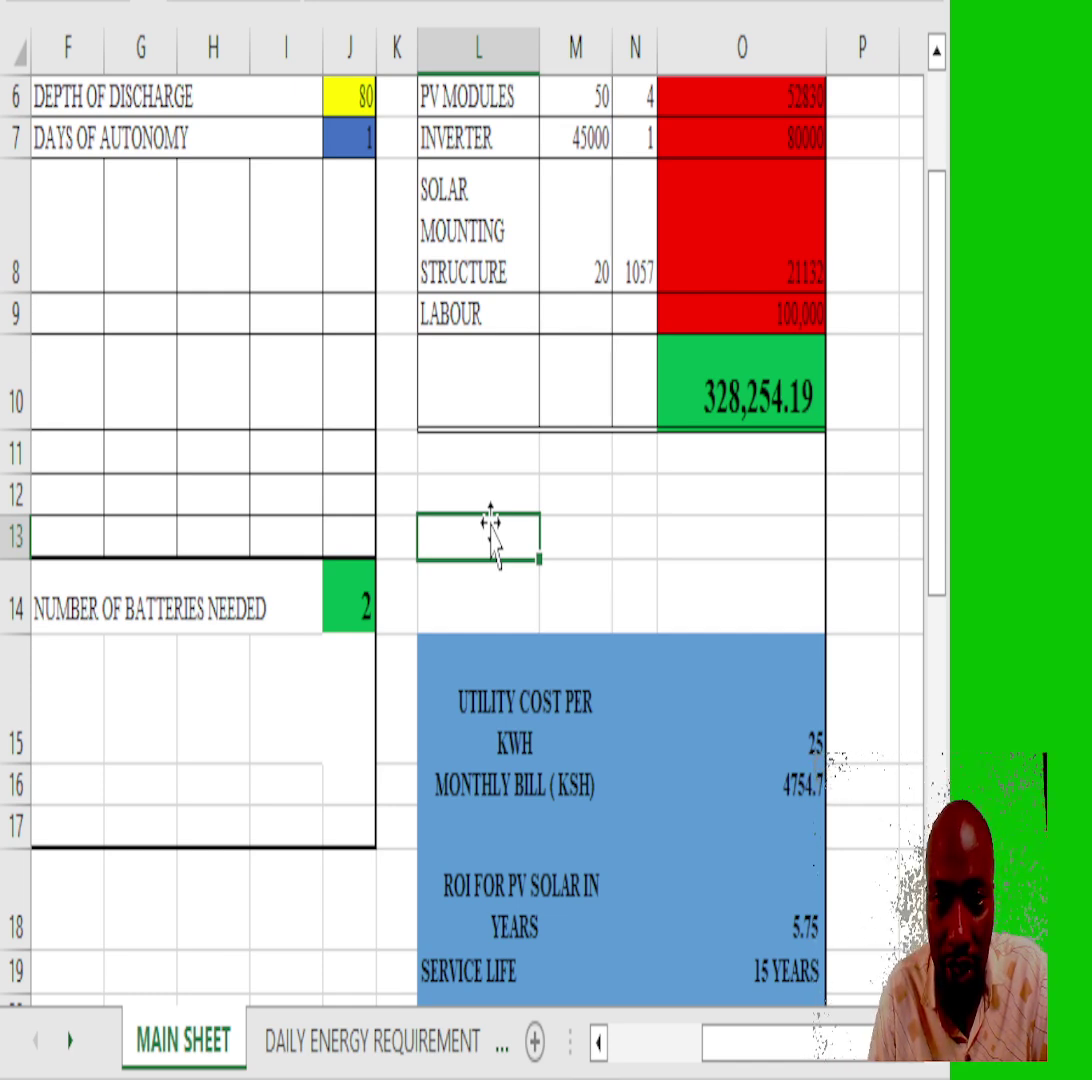
{"action": "key", "text": "Up"}
{"action": "key", "text": "Left"}
{"action": "key", "text": "Left"}
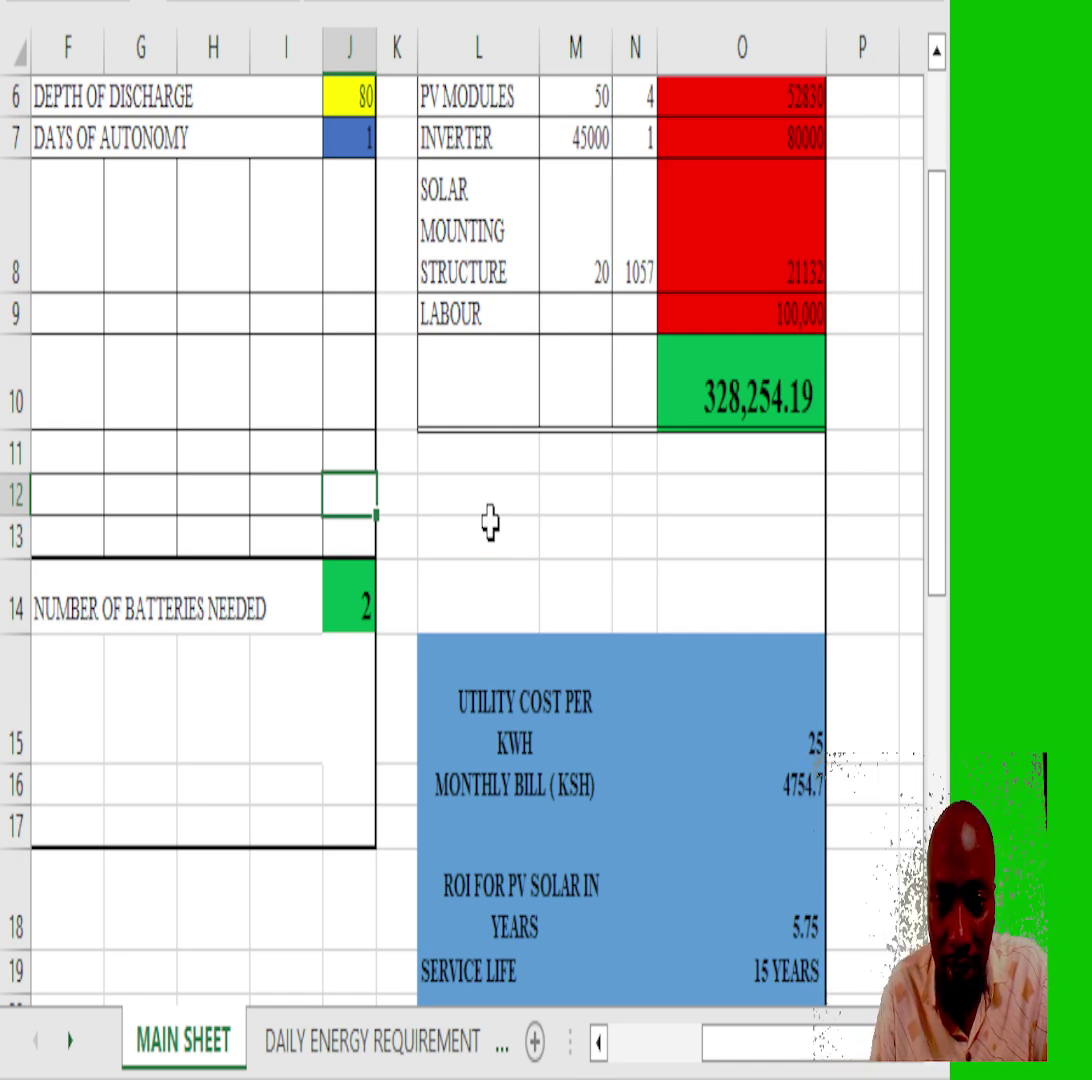
- Restore depth of discharge to 50 and days of autonomy to 2, giving 5 batteries and 491,697.00 total
{"action": "left_click", "coordinate": [367, 95]}
{"action": "type", "text": "50"}
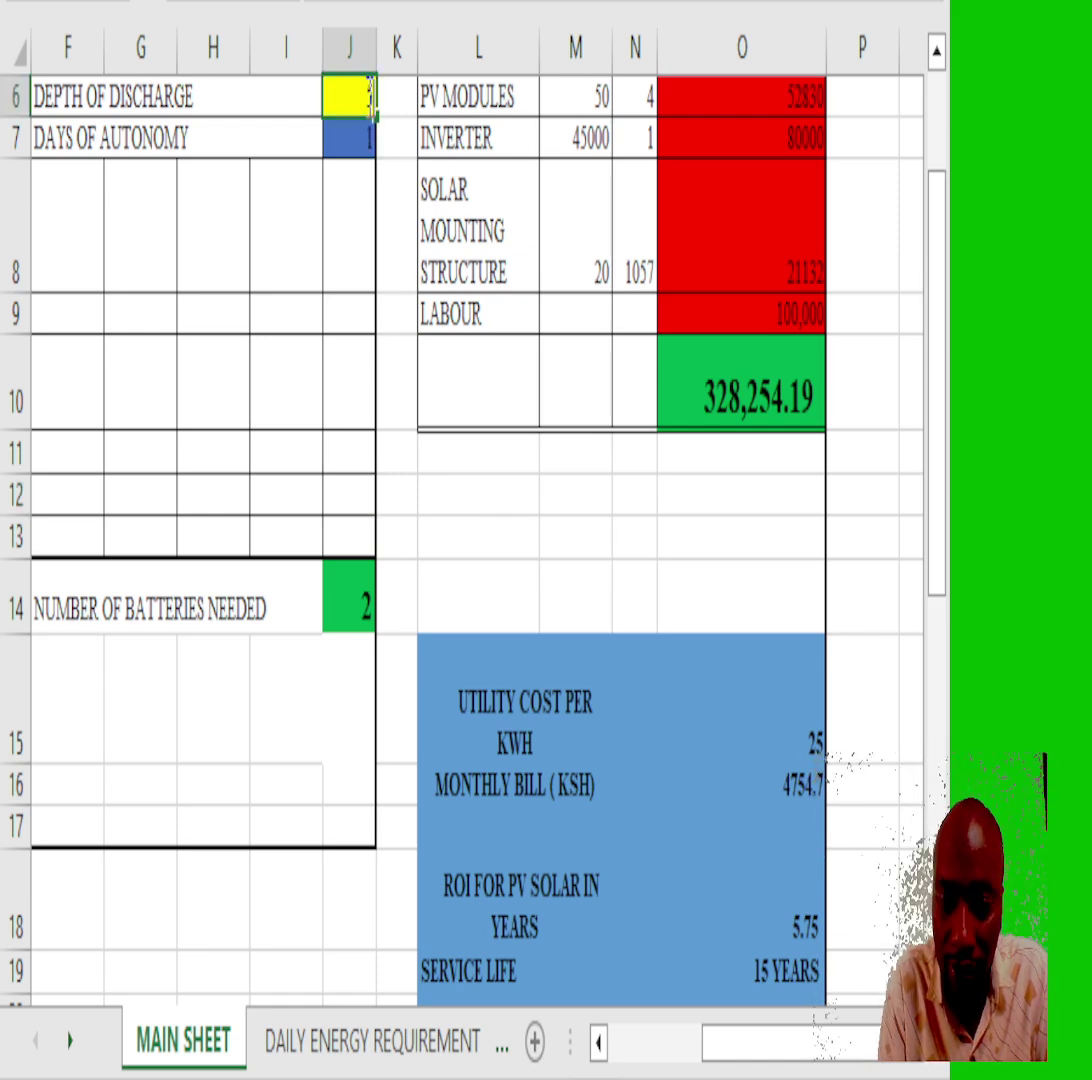
{"action": "left_click", "coordinate": [367, 130]}
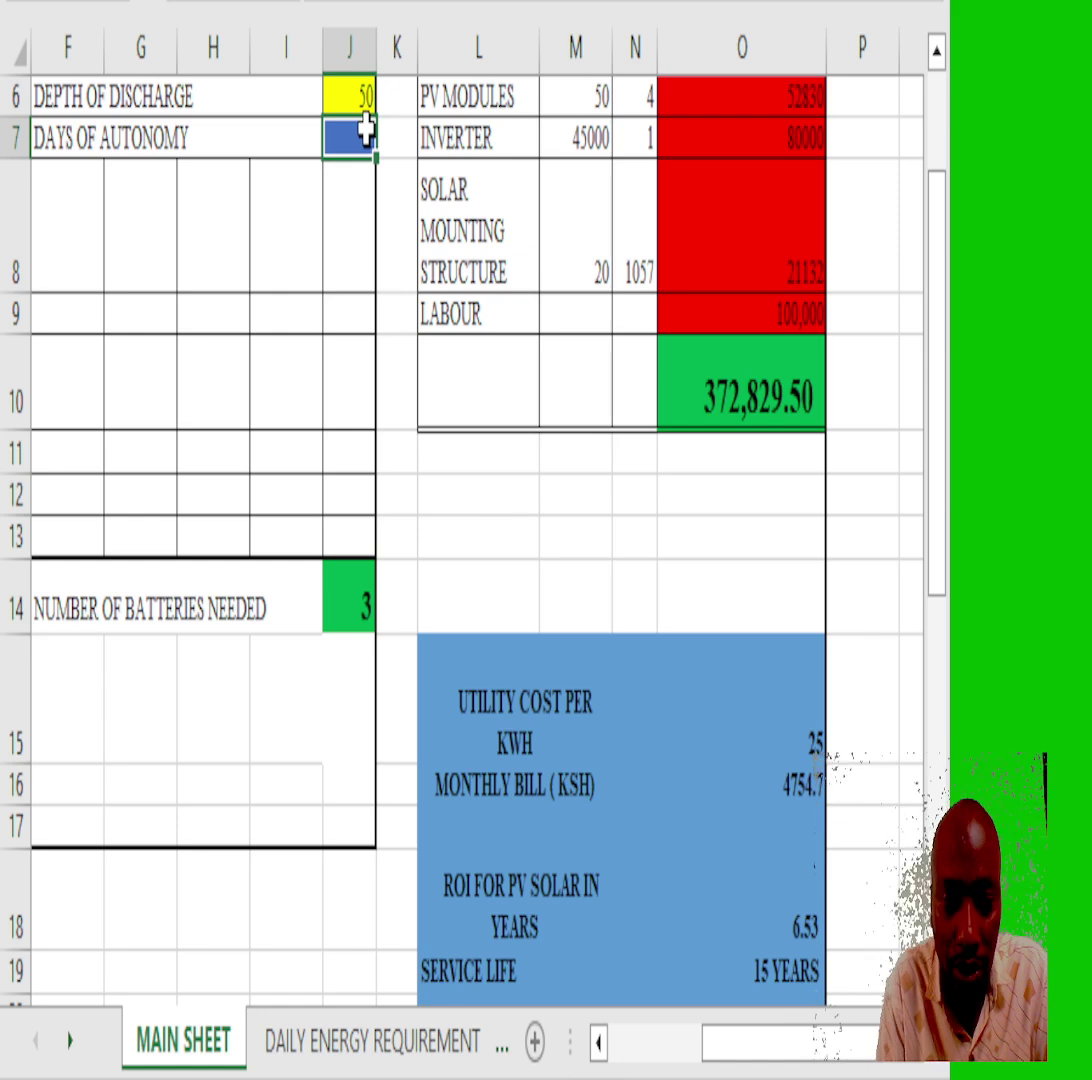
{"action": "type", "text": "2"}
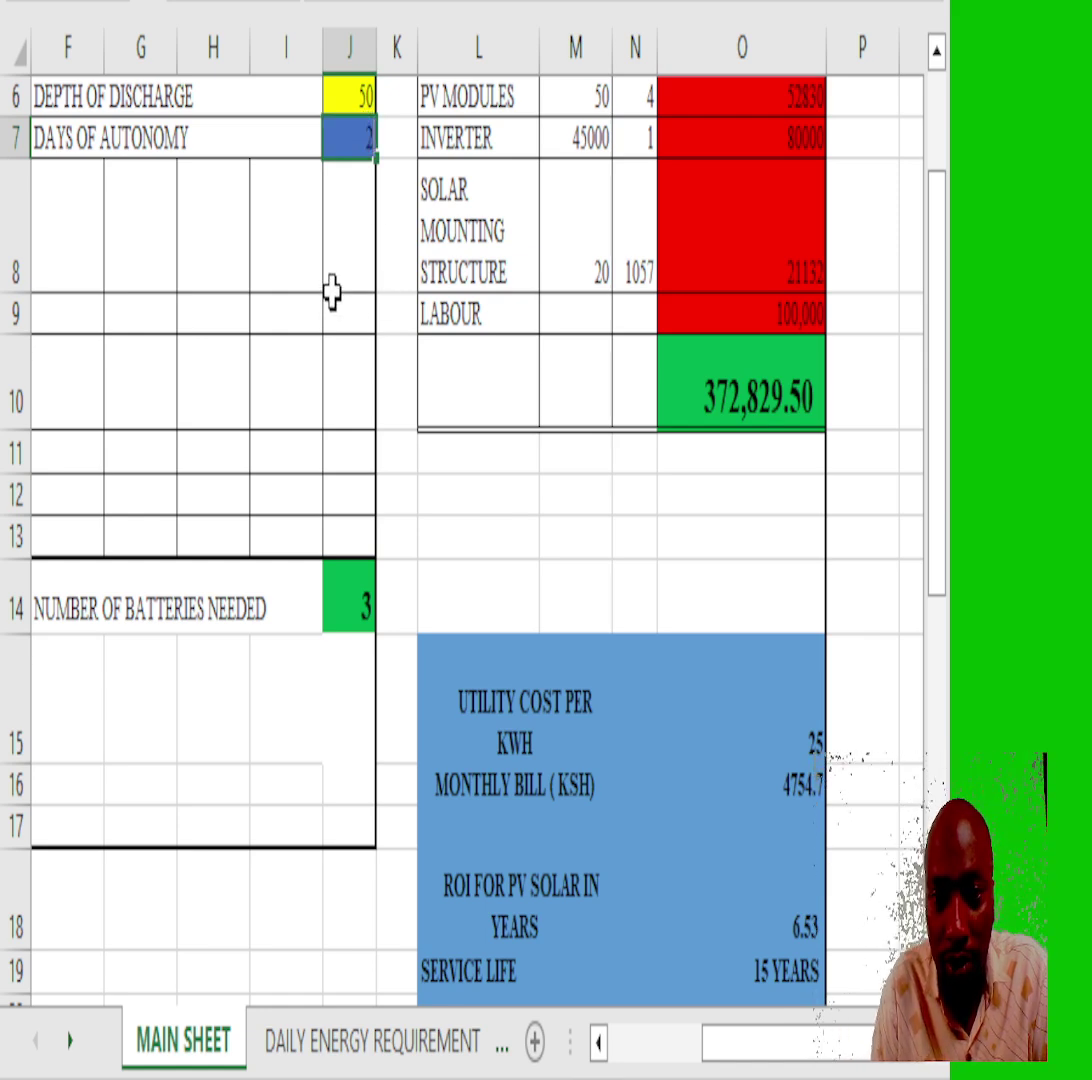
{"action": "key", "text": "Return"}
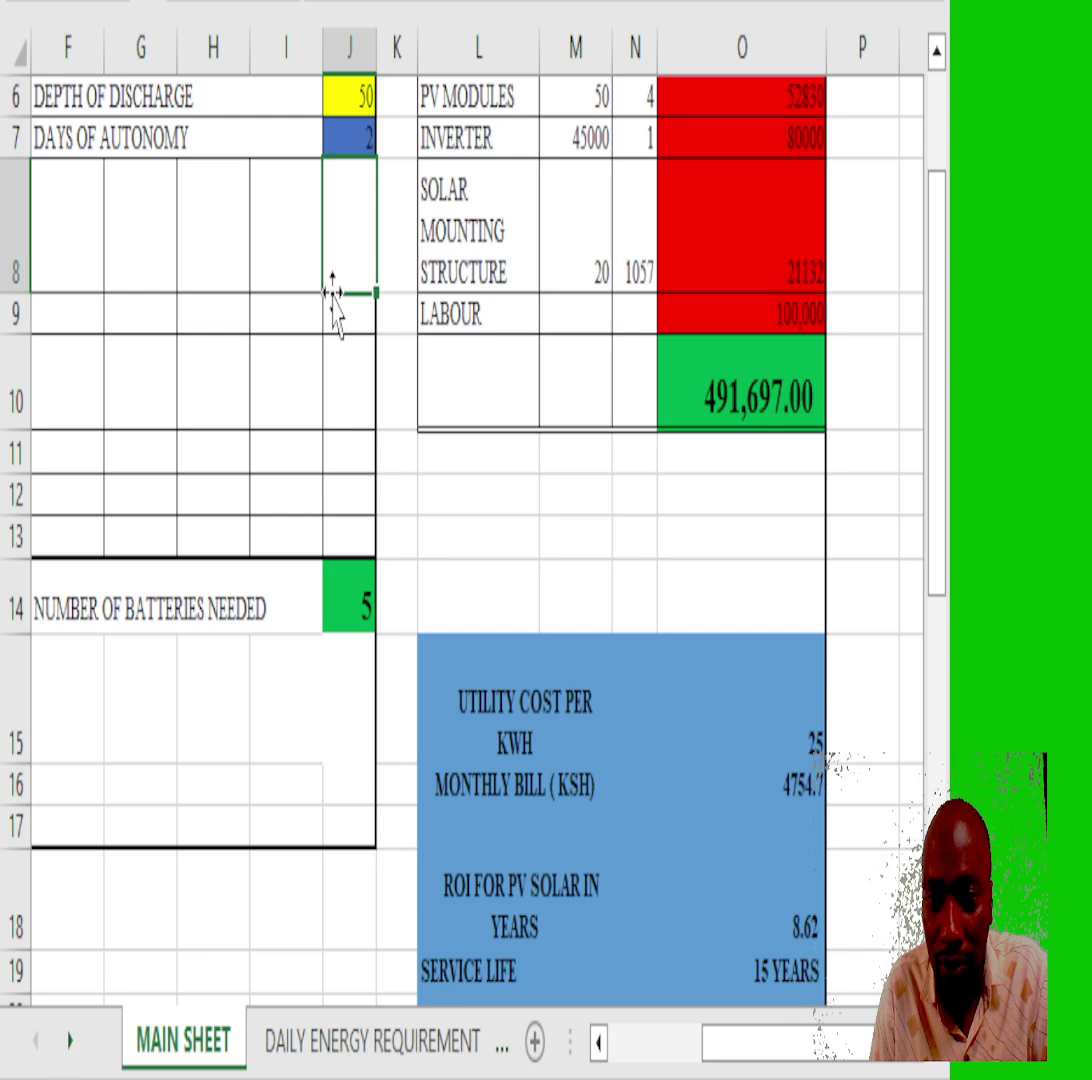
{"action": "key", "text": "Right"}
{"action": "key", "text": "Right"}
{"action": "key", "text": "Right"}
{"action": "key", "text": "Right"}
{"action": "key", "text": "Right"}
{"action": "key", "text": "Right"}
{"action": "key", "text": "Right"}
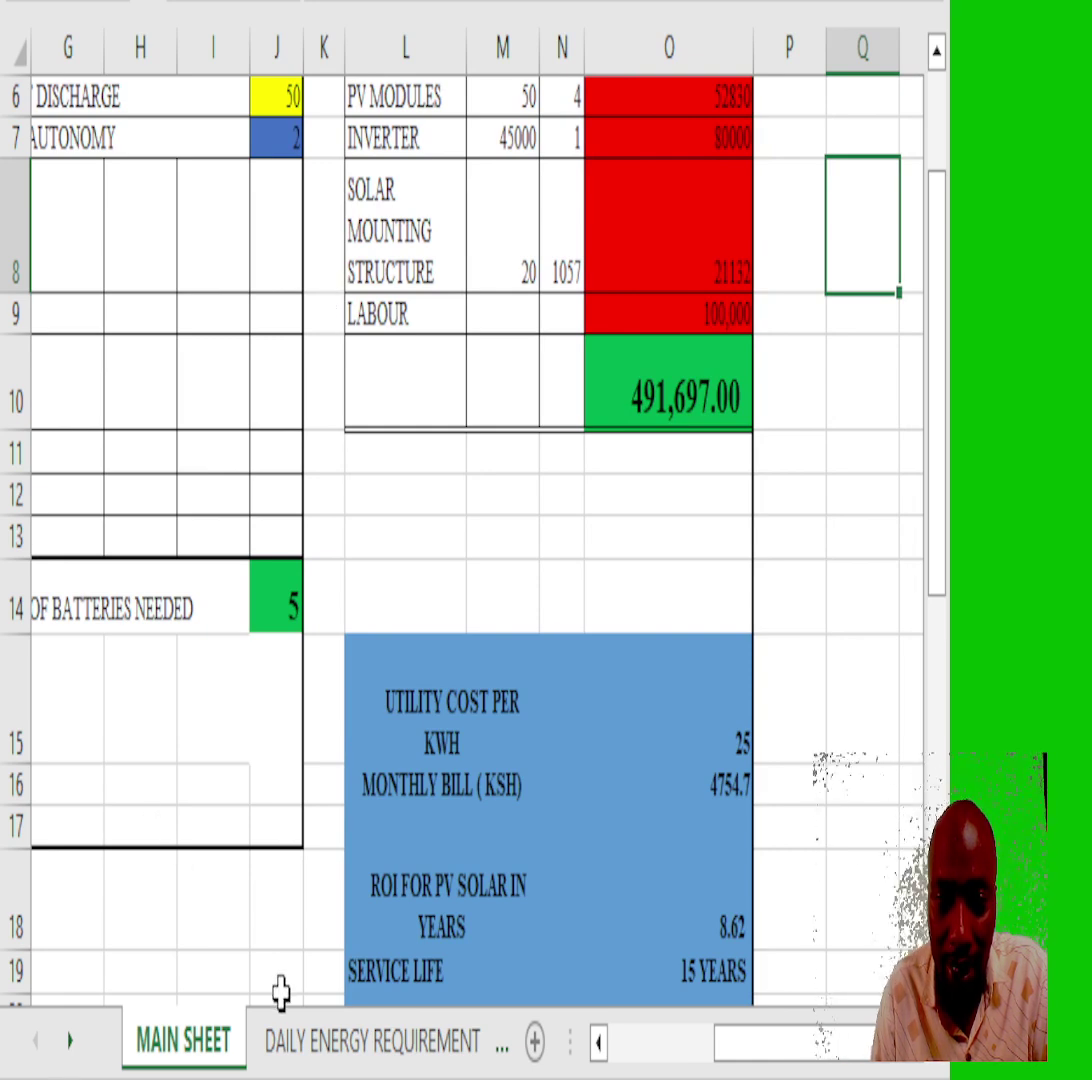
- On DAILY ENERGY REQUIREMENT, set the FRIDGE, SHOWER and COOKER quantities back to 1
{"action": "left_click", "coordinate": [363, 1042]}
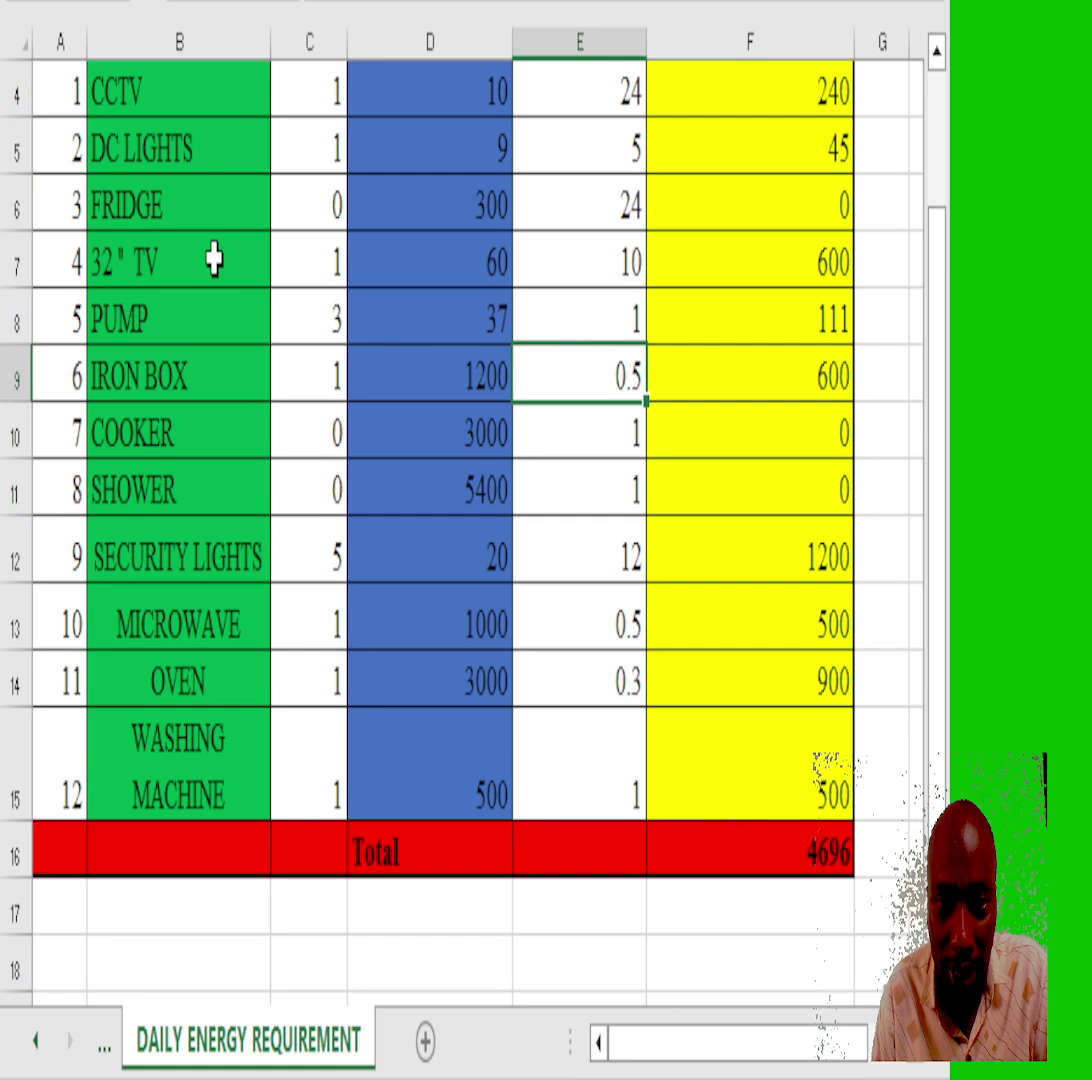
{"action": "left_click", "coordinate": [328, 201]}
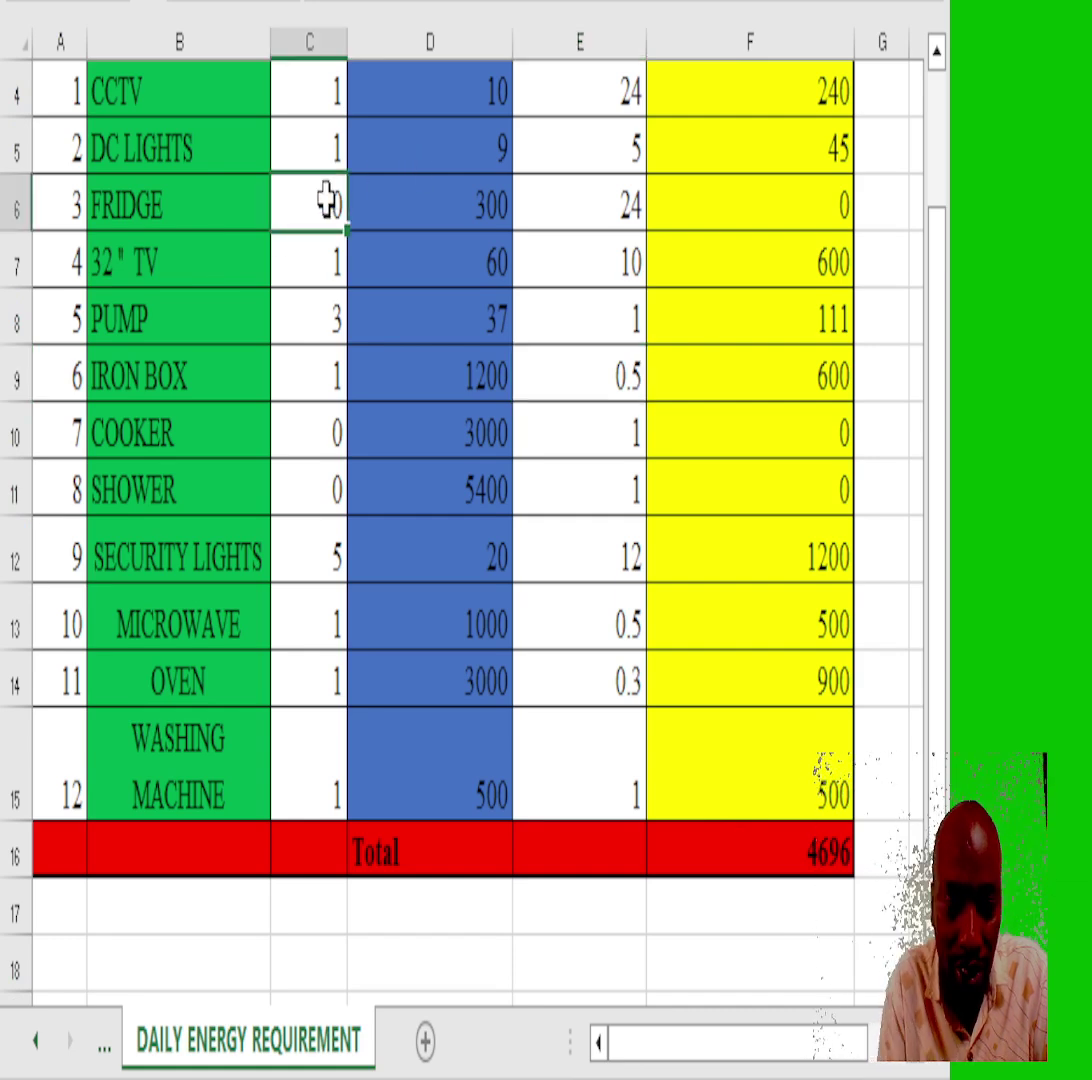
{"action": "type", "text": "1"}
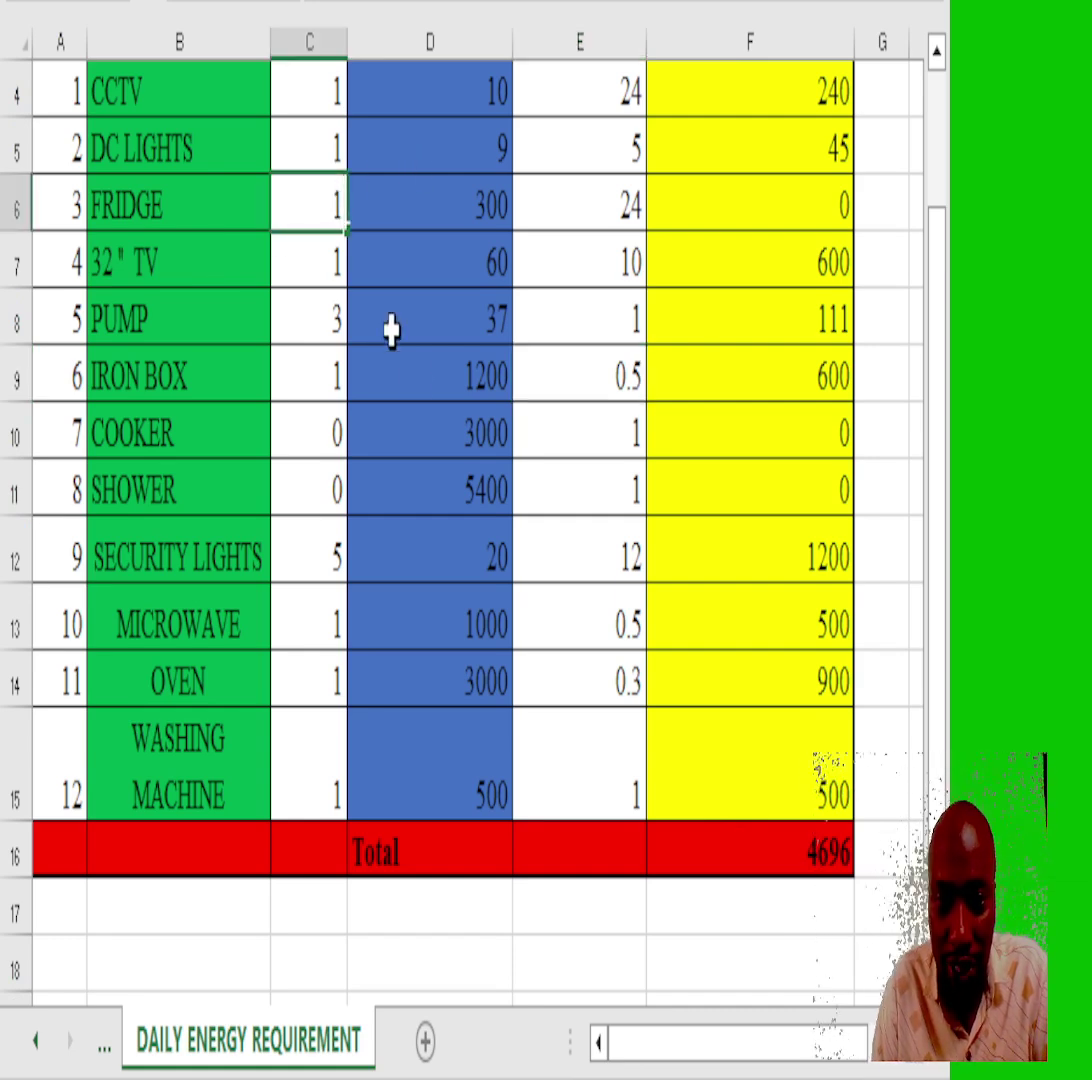
{"action": "left_click", "coordinate": [428, 700]}
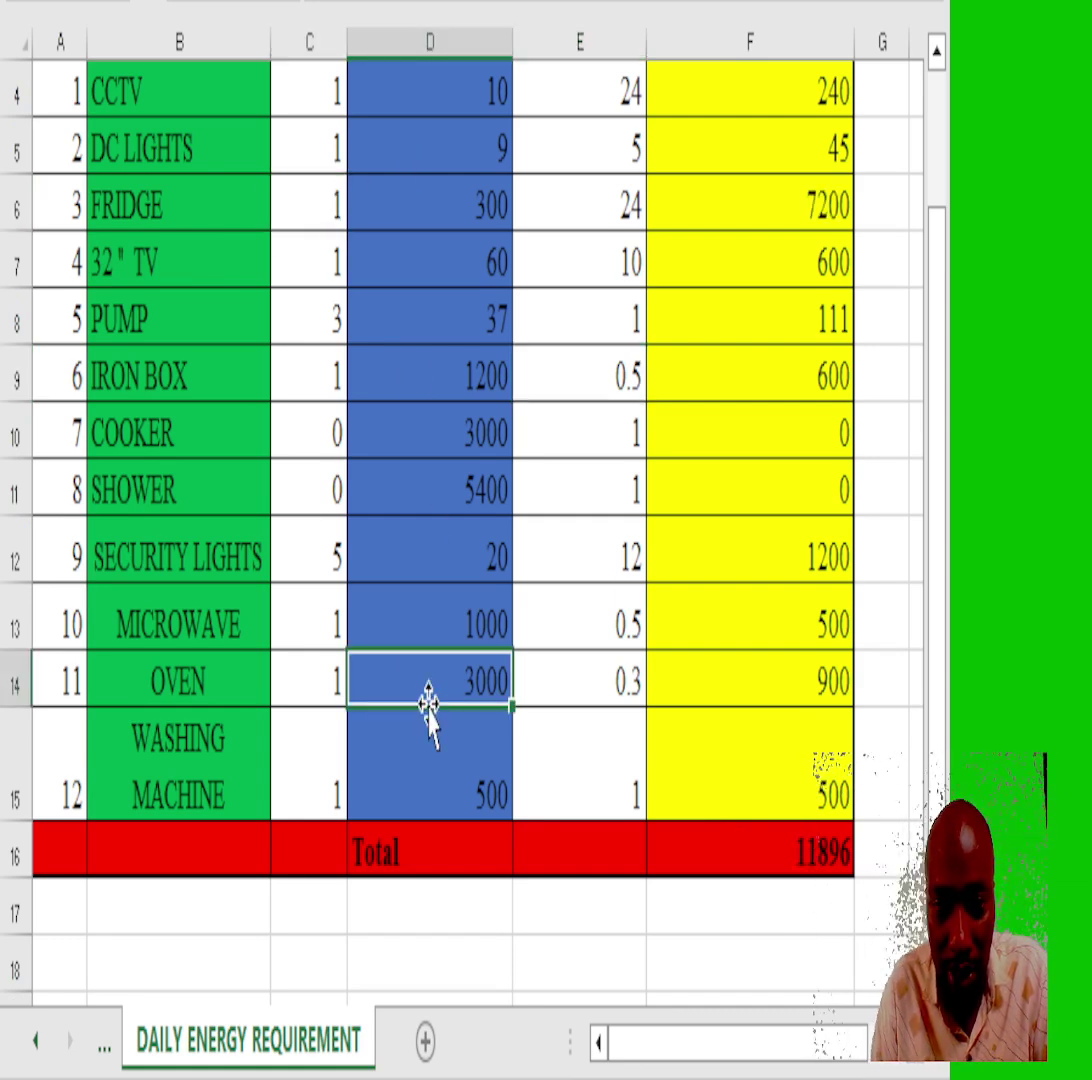
{"action": "left_click", "coordinate": [333, 490]}
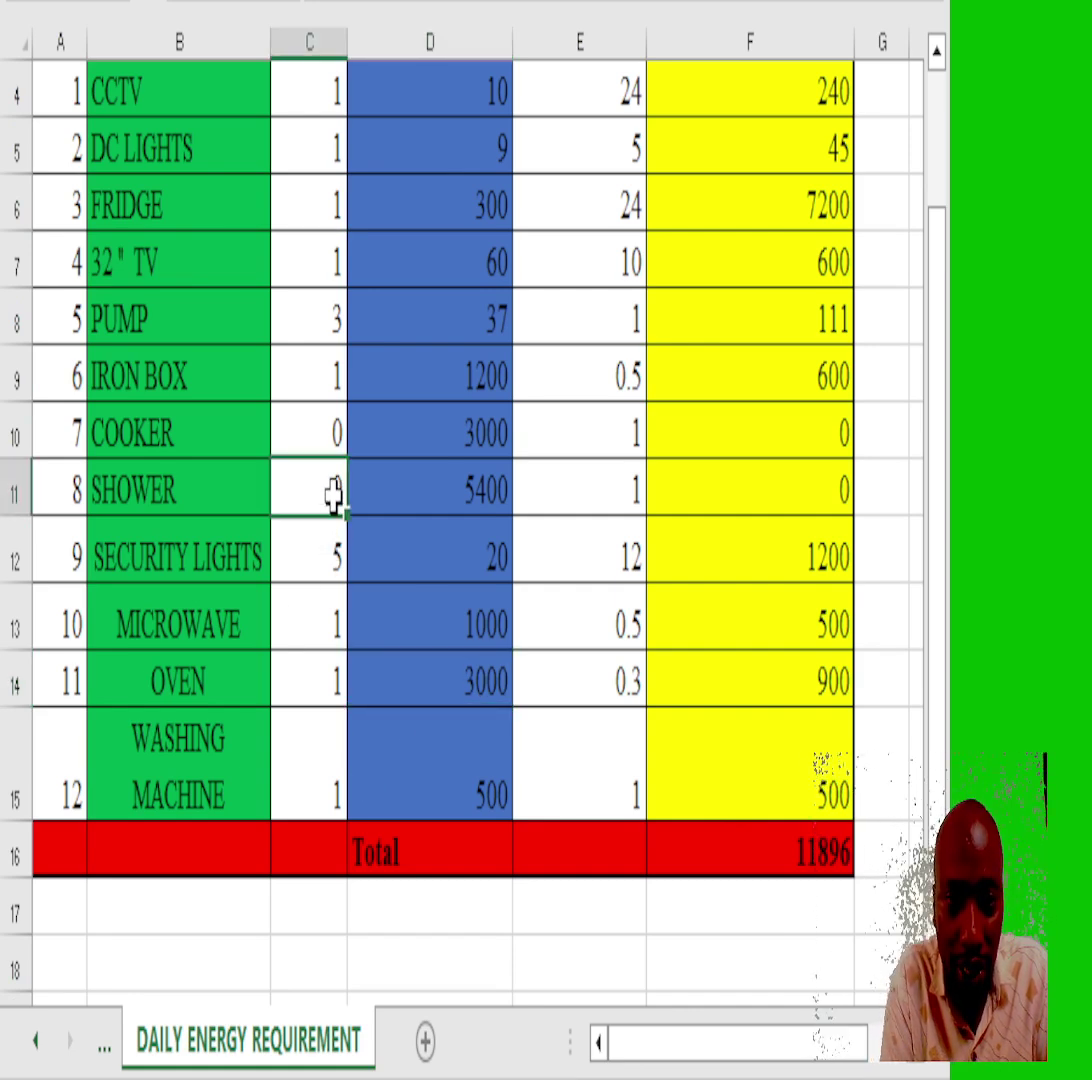
{"action": "type", "text": "1"}
{"action": "left_click", "coordinate": [425, 503]}
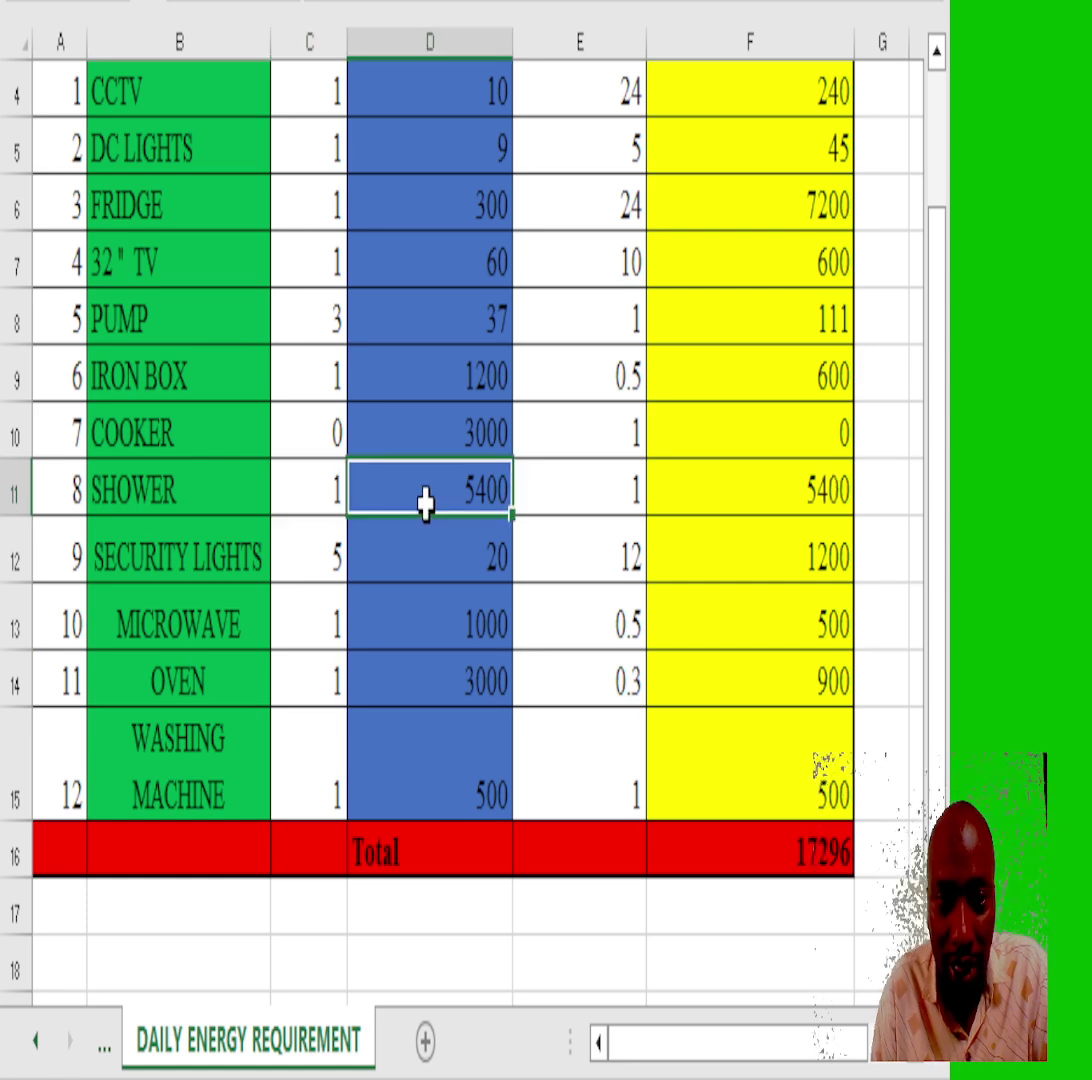
{"action": "left_click", "coordinate": [331, 432]}
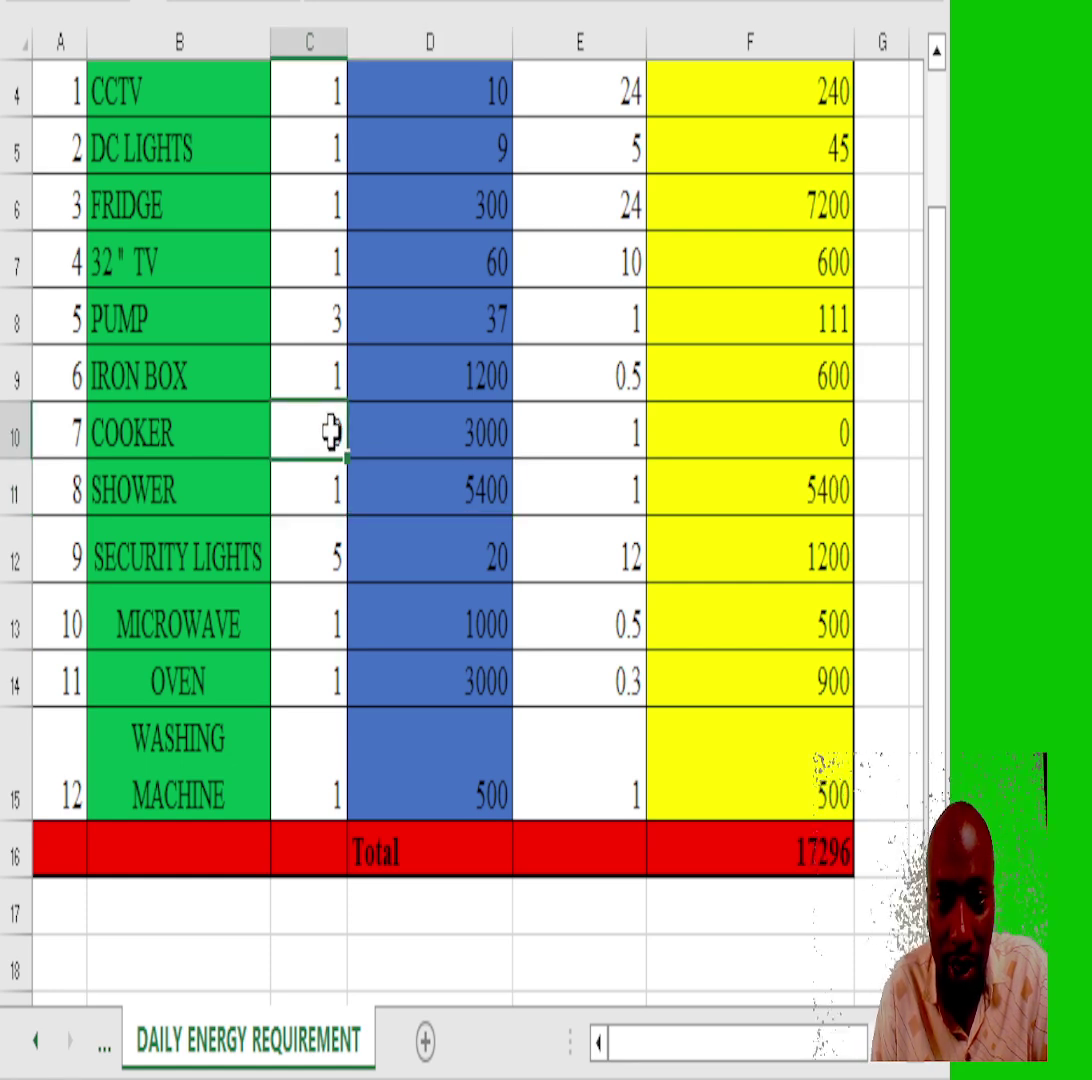
{"action": "type", "text": "1"}
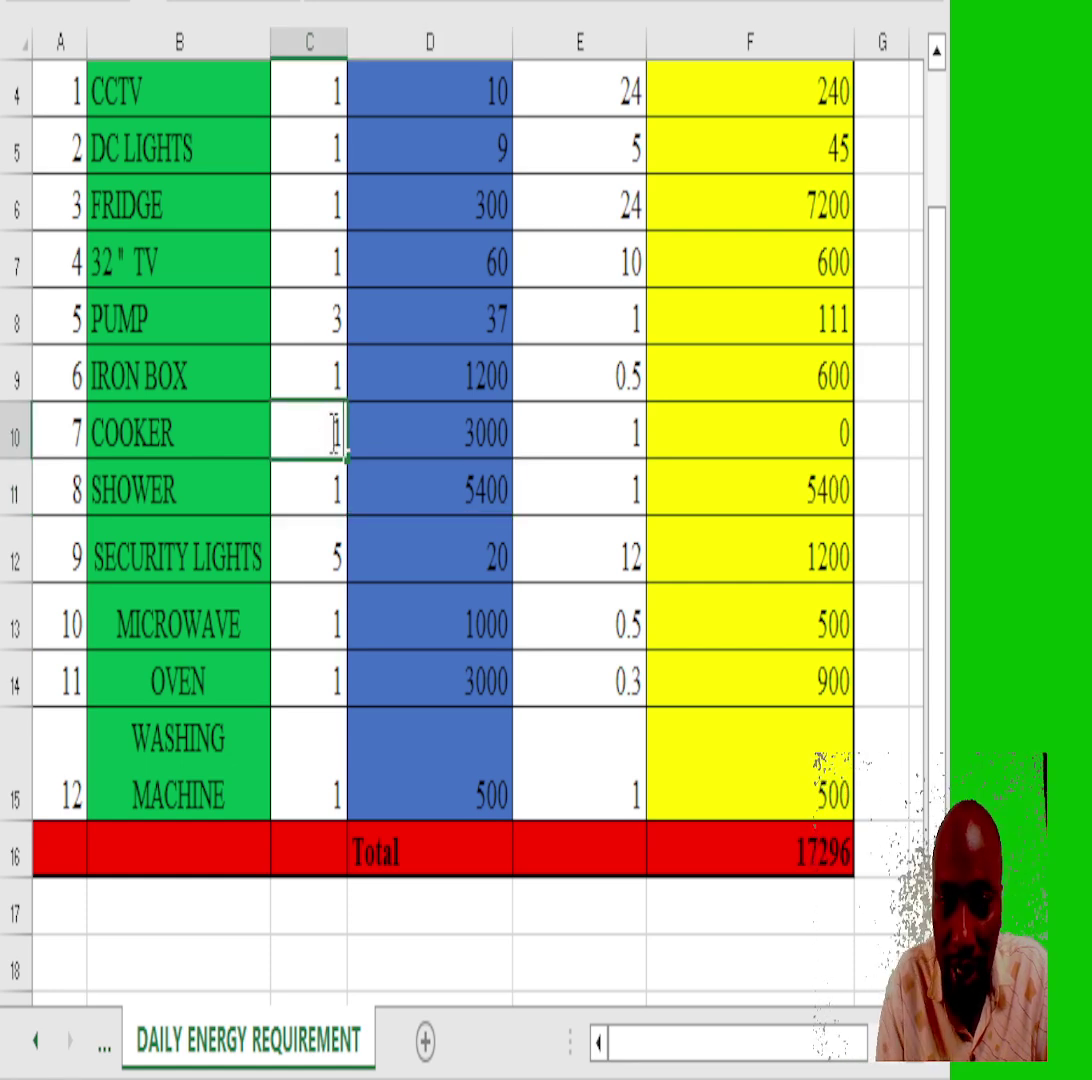
- Commit the COOKER quantity and review MAIN SHEET: 23 batteries, 1,527,147.00 total, 6.19-year ROI
{"action": "left_click", "coordinate": [90, 1056]}
{"action": "left_click", "coordinate": [90, 1045]}
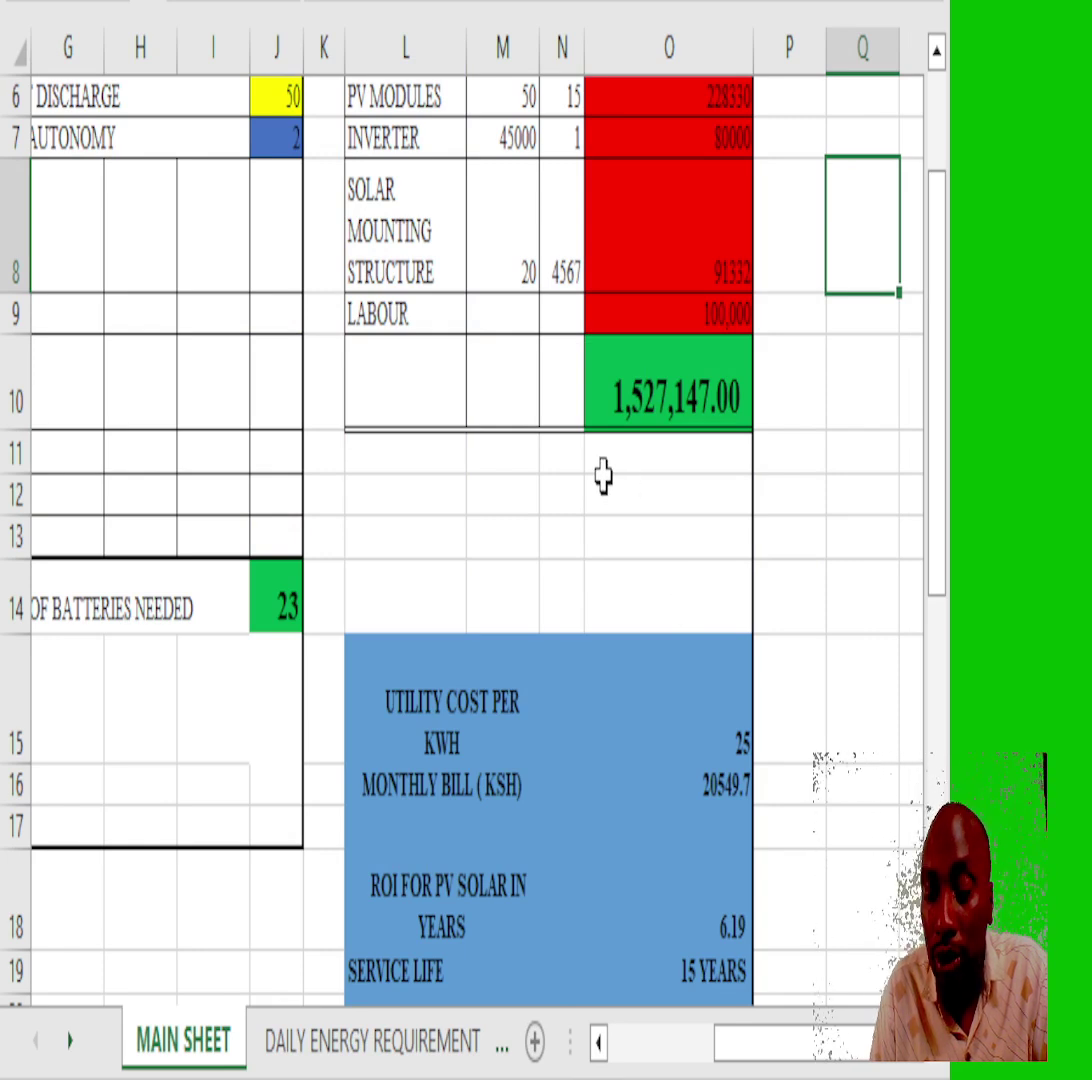
{"action": "key", "text": "Up"}
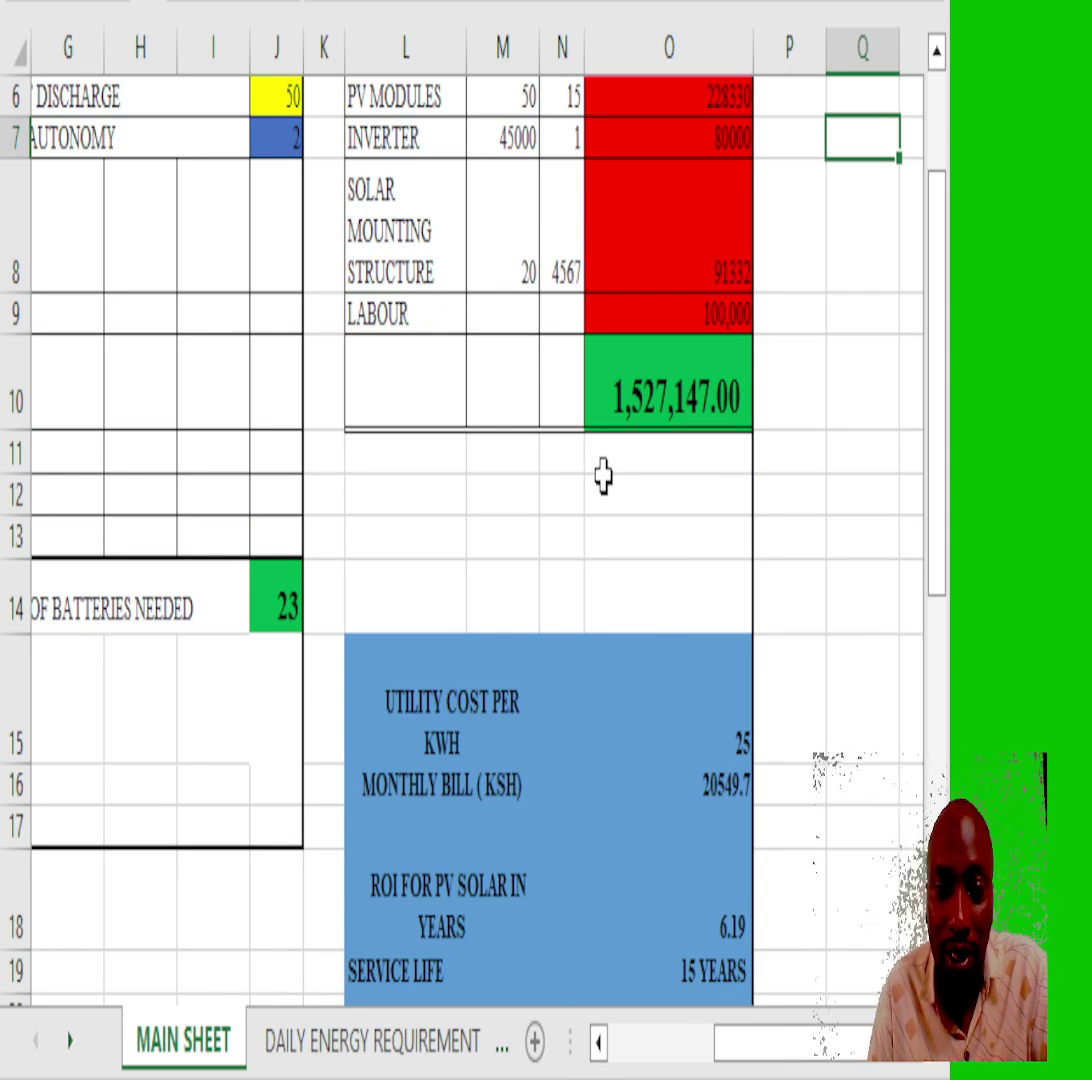
{"action": "key", "text": "Up"}
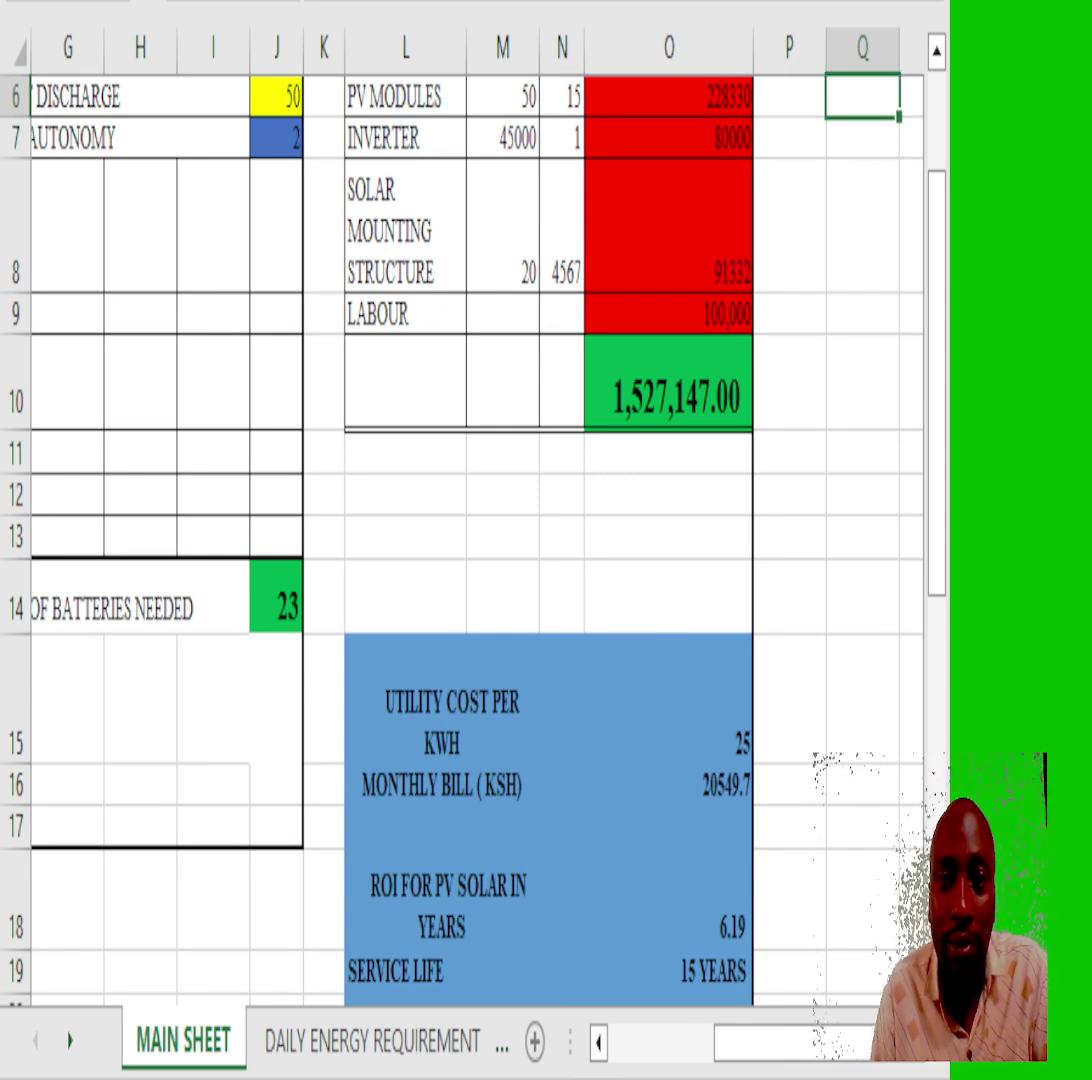